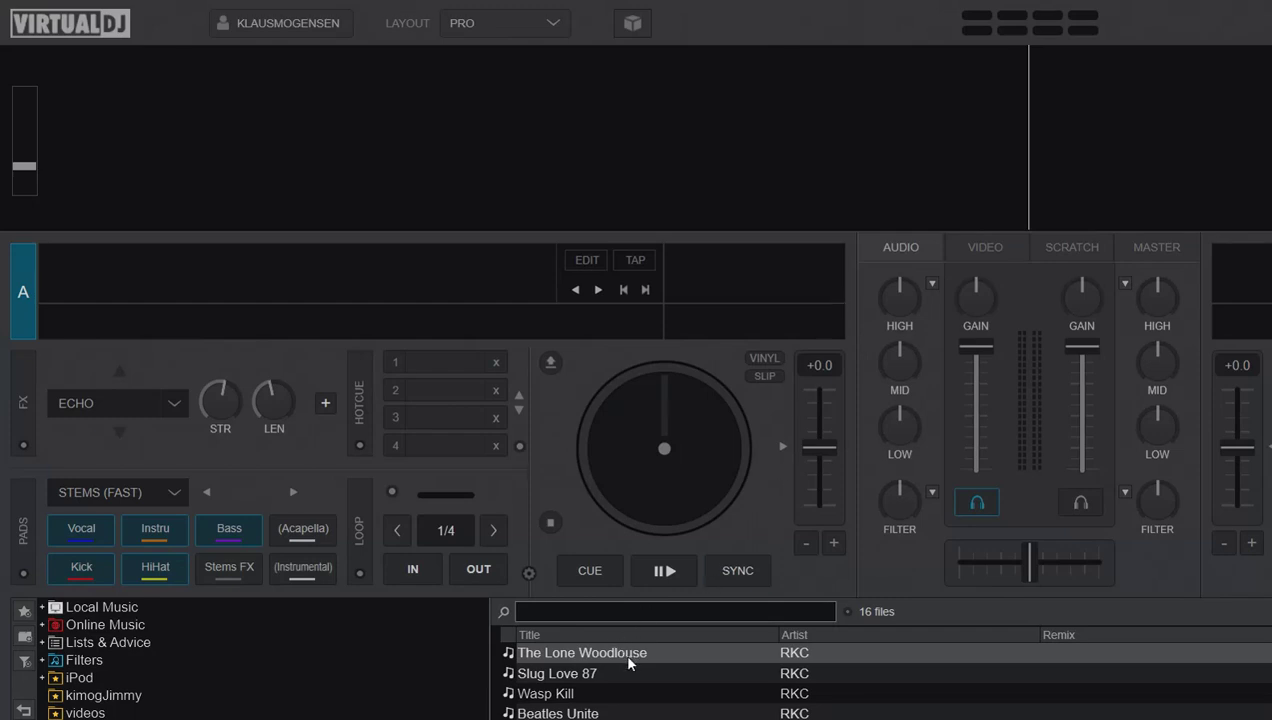
Load The Lone Woodlouse onto deck A, play it with the Kick stem muted, then stop at Cue 1.
left_click_drag(628, 662, 621, 440)
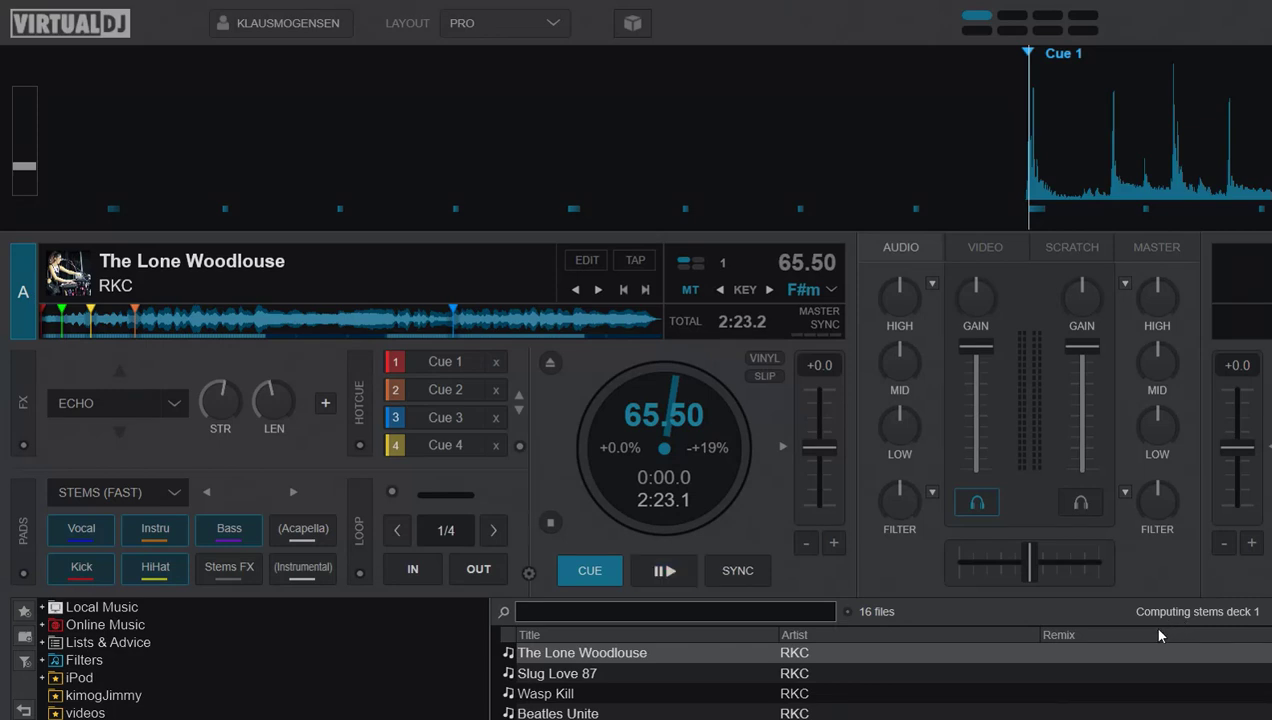
left_click(665, 571)
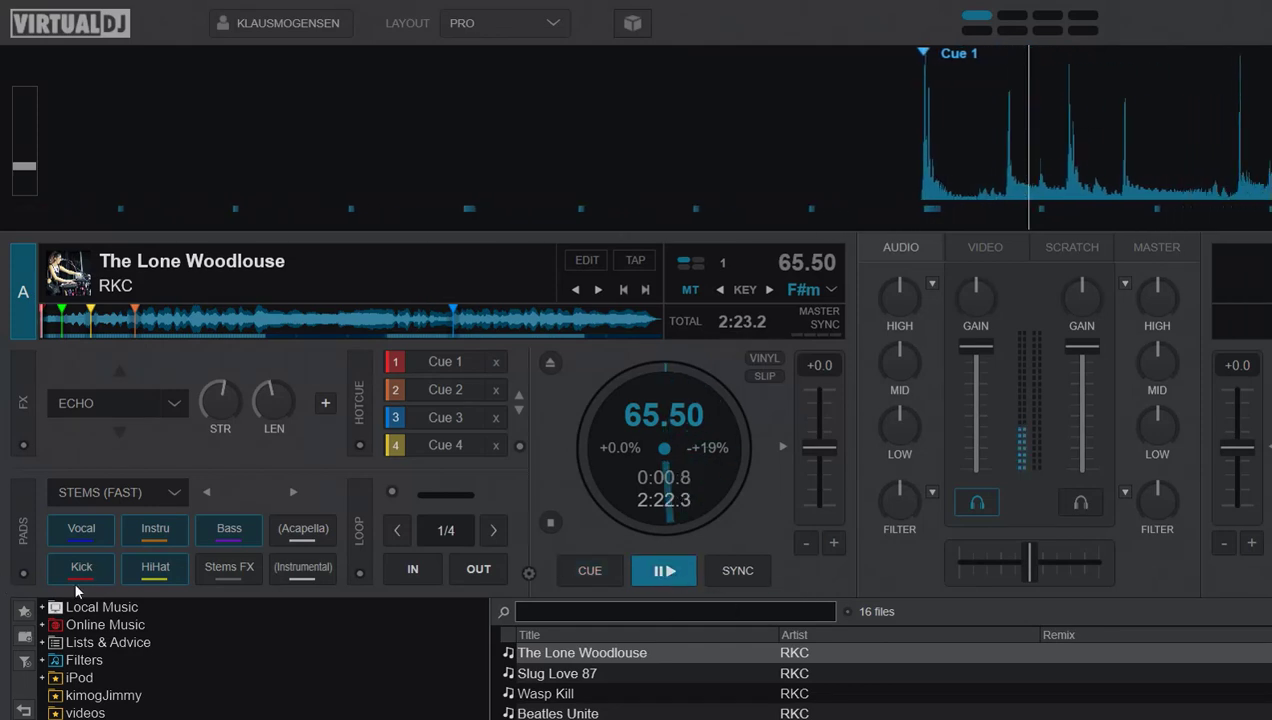
left_click(90, 566)
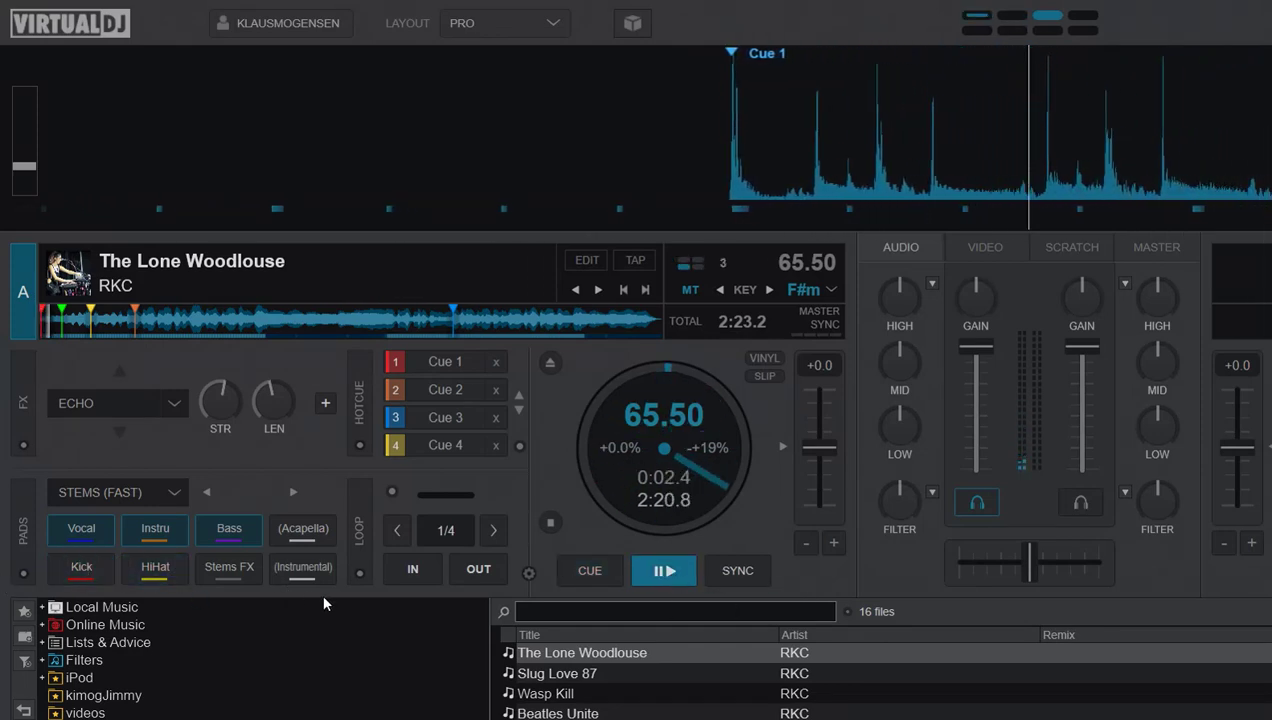
left_click(581, 577)
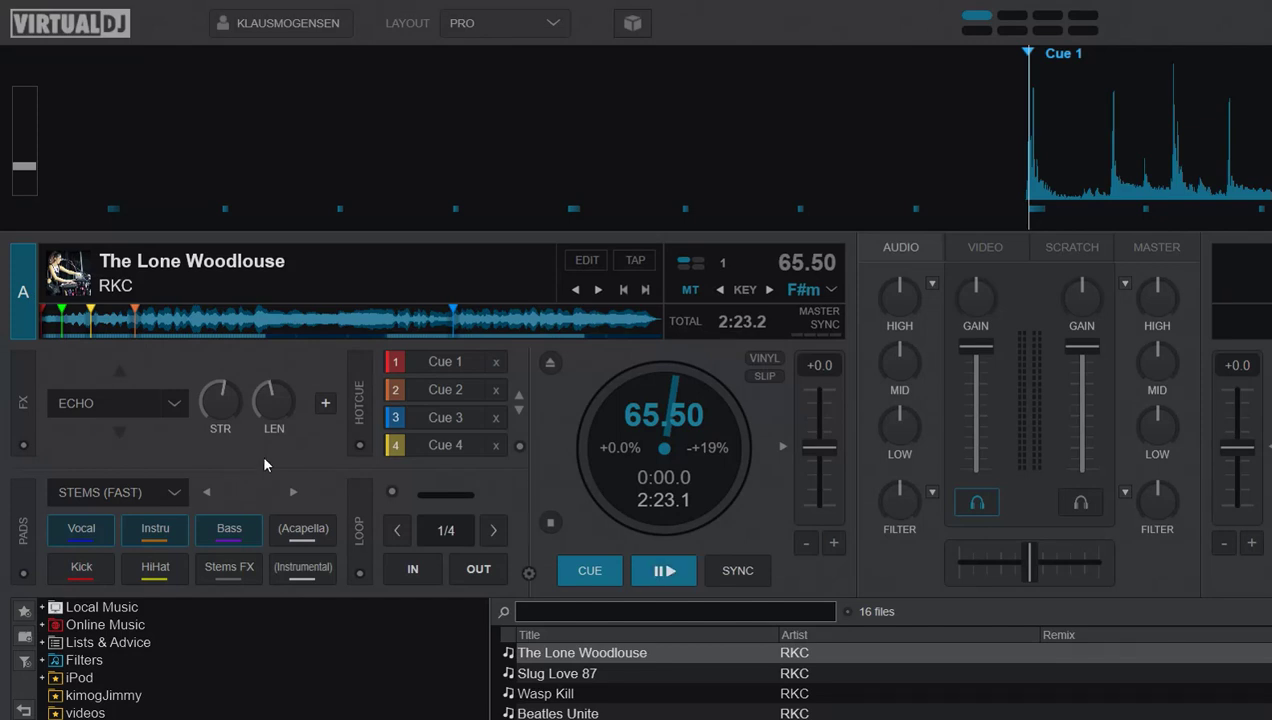
In the Performance options, set realtime stem separation to Always.
left_click(529, 573)
left_click_drag(1178, 278, 980, 148)
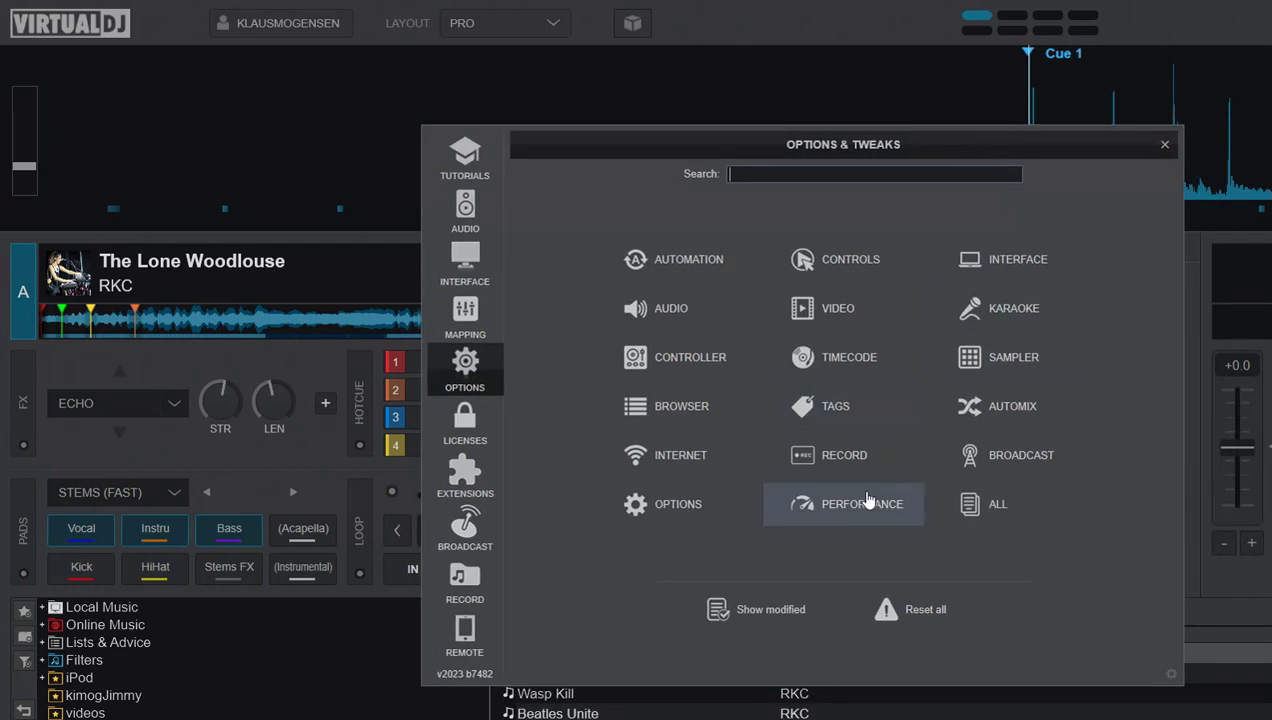
left_click(831, 492)
mouse_move(803, 214)
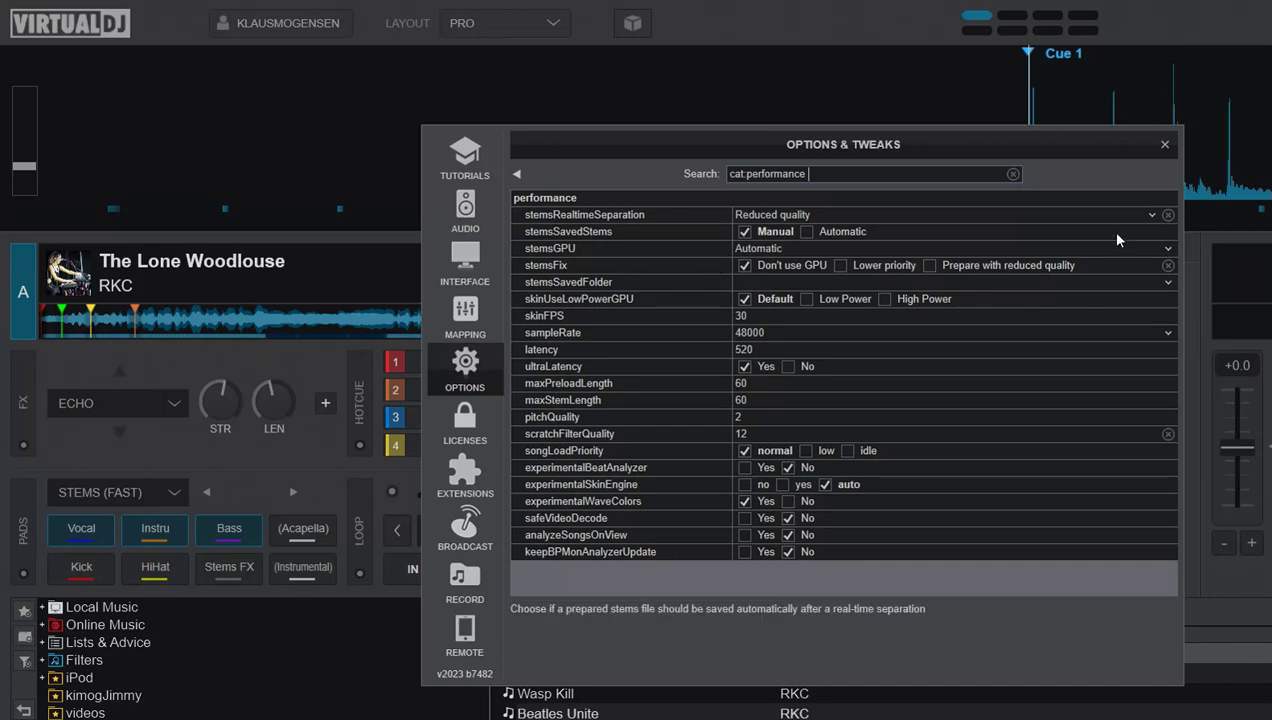
left_click(1151, 218)
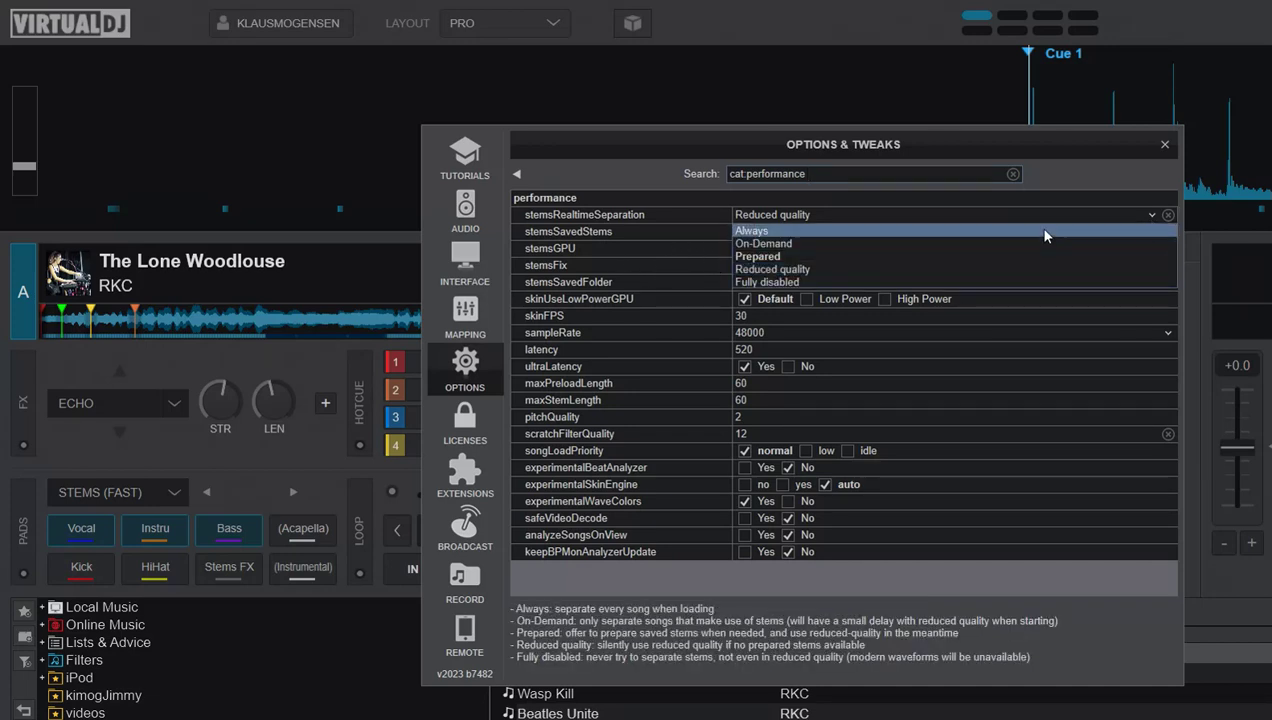
left_click(1038, 230)
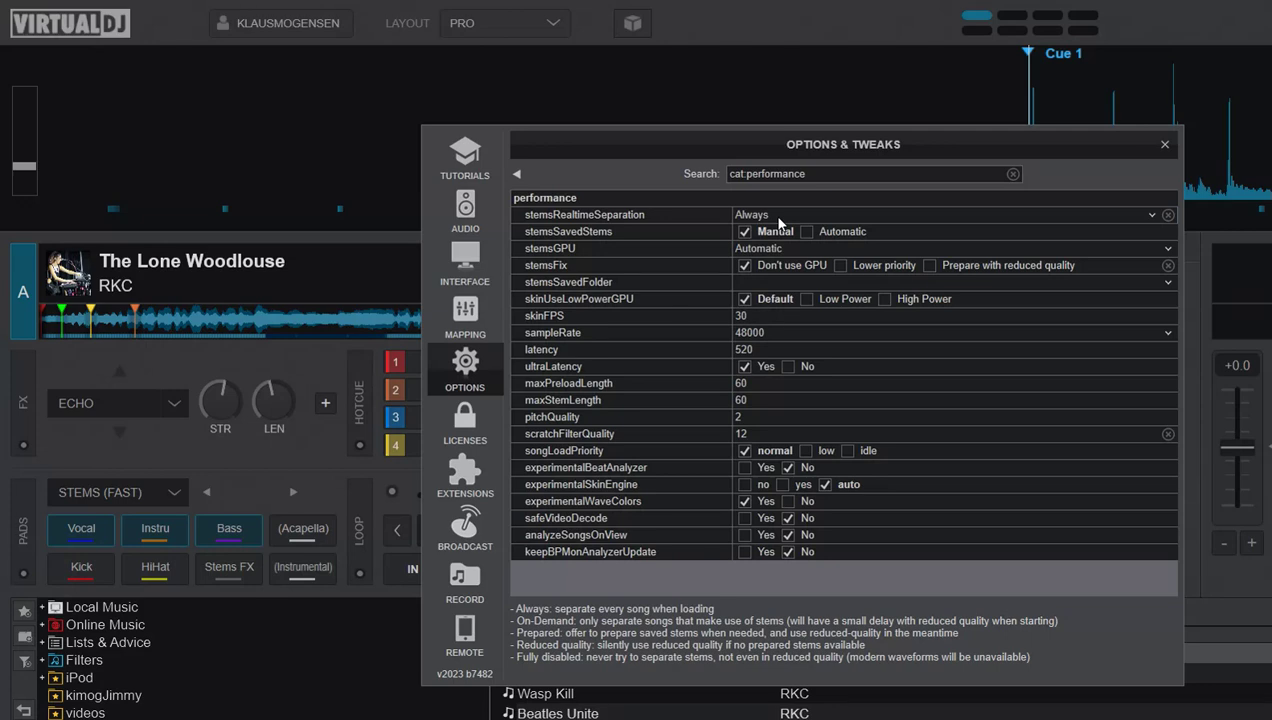
Allow GPU use and set the stems GPU to NVIDIA Quadro M620.
left_click(744, 266)
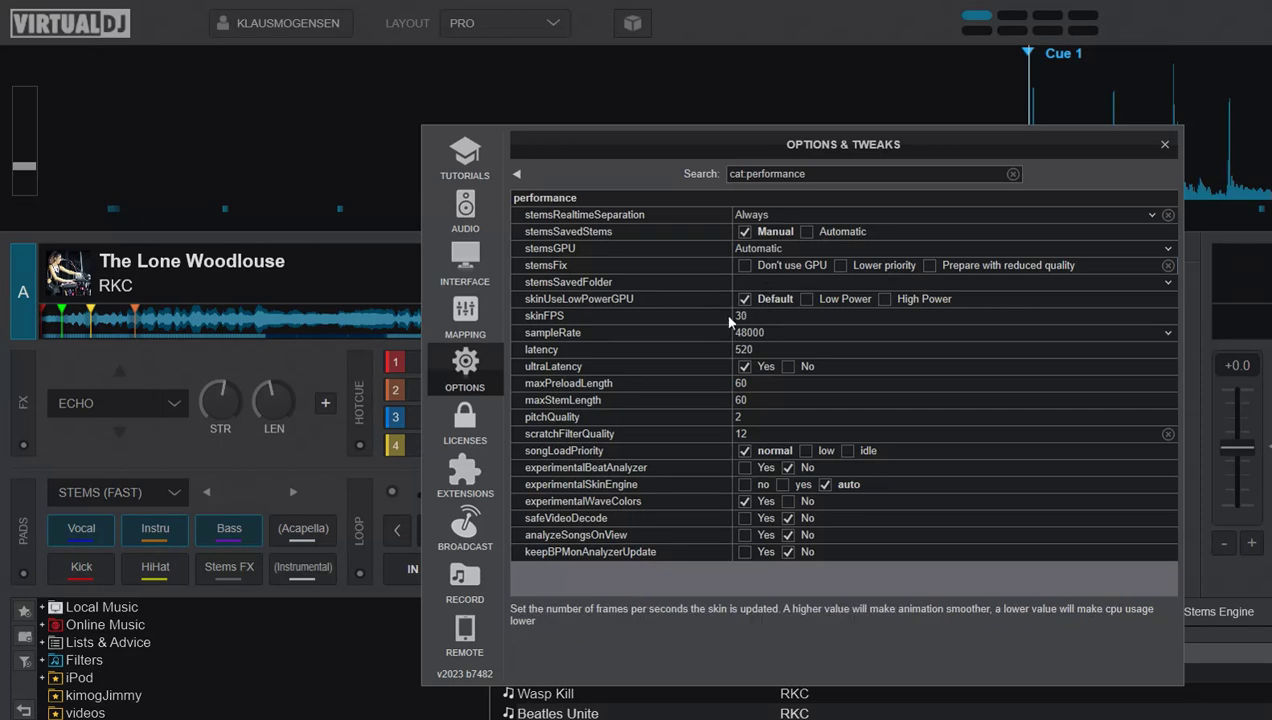
left_click(1164, 248)
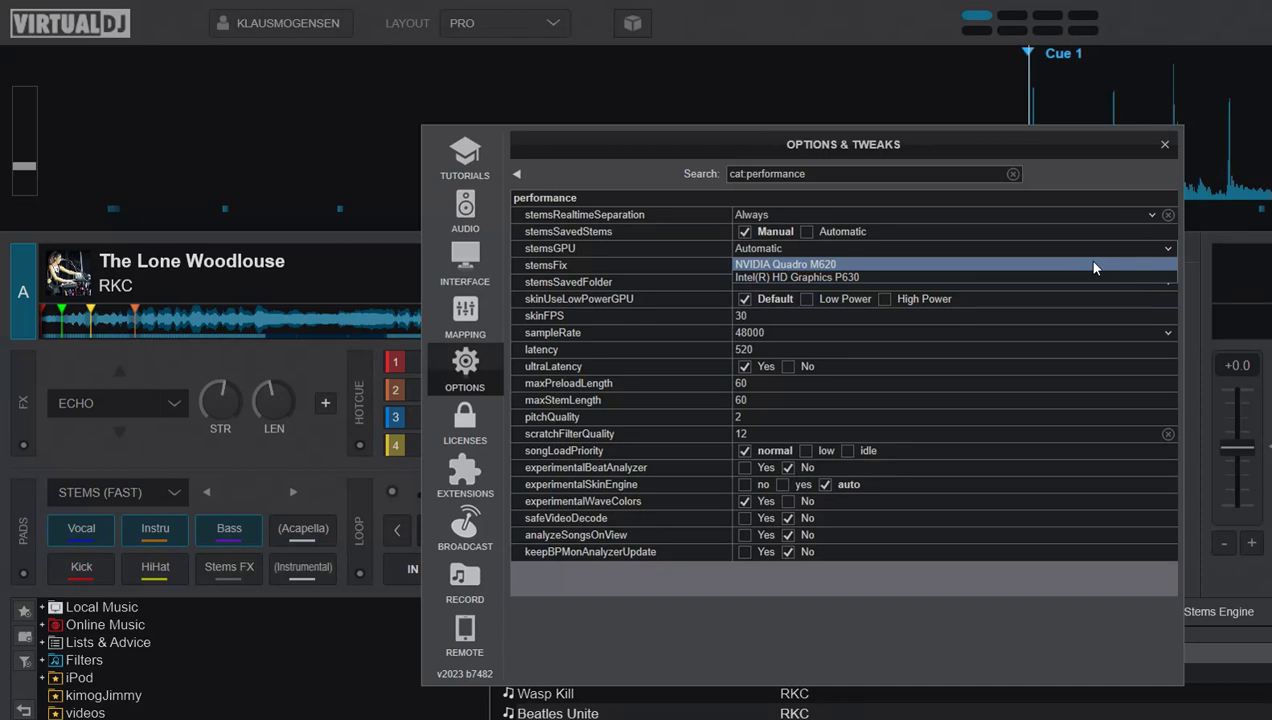
left_click(1086, 263)
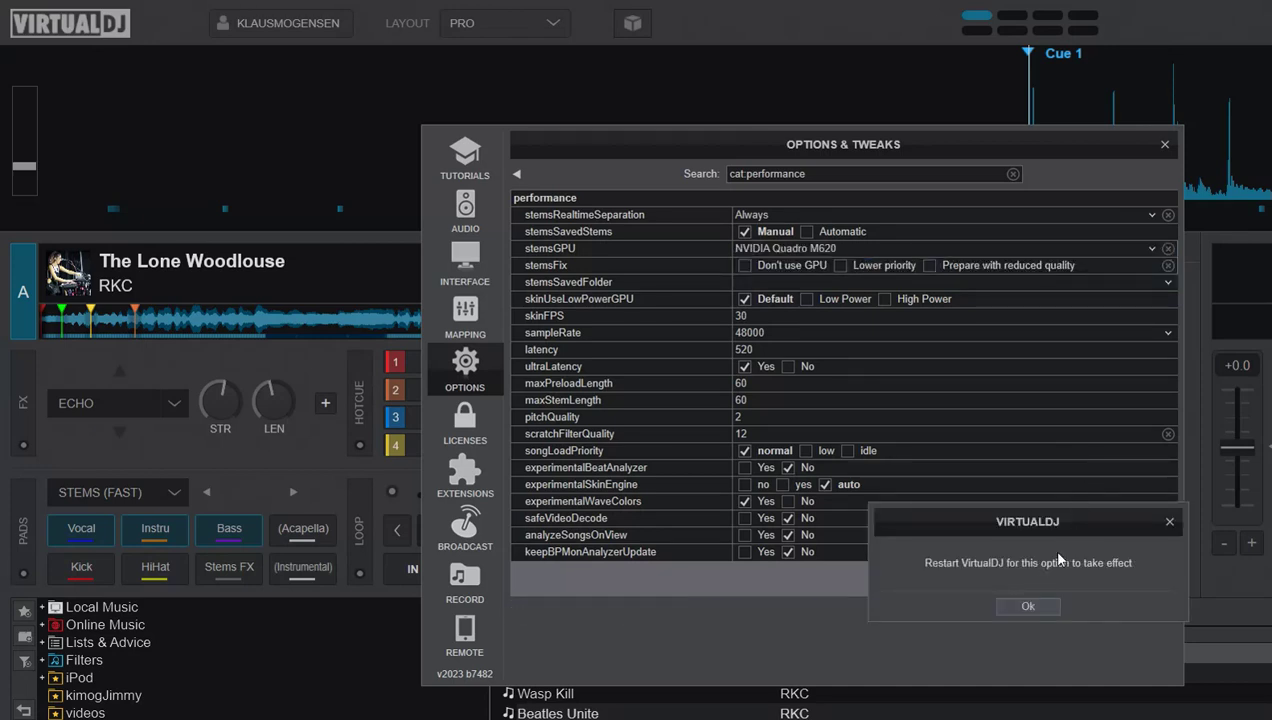
left_click(1027, 607)
Restart VirtualDJ and check the Performance settings before closing them.
left_click(1164, 148)
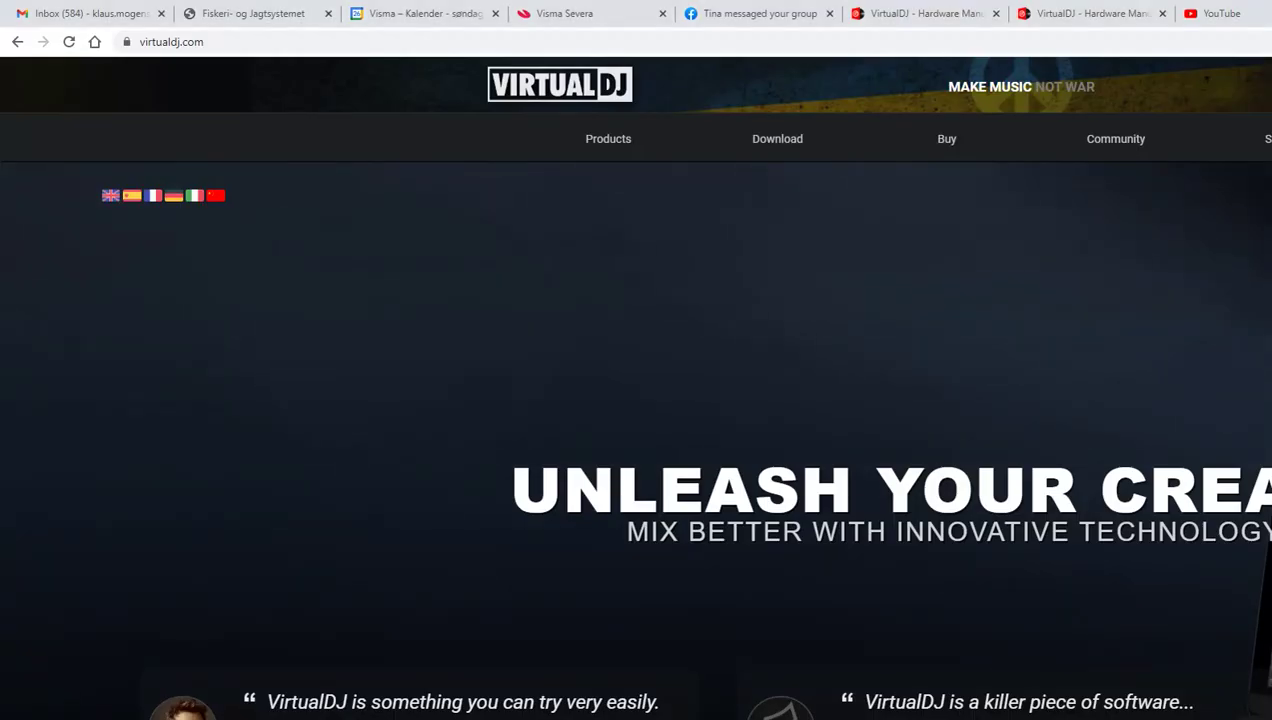
key("super")
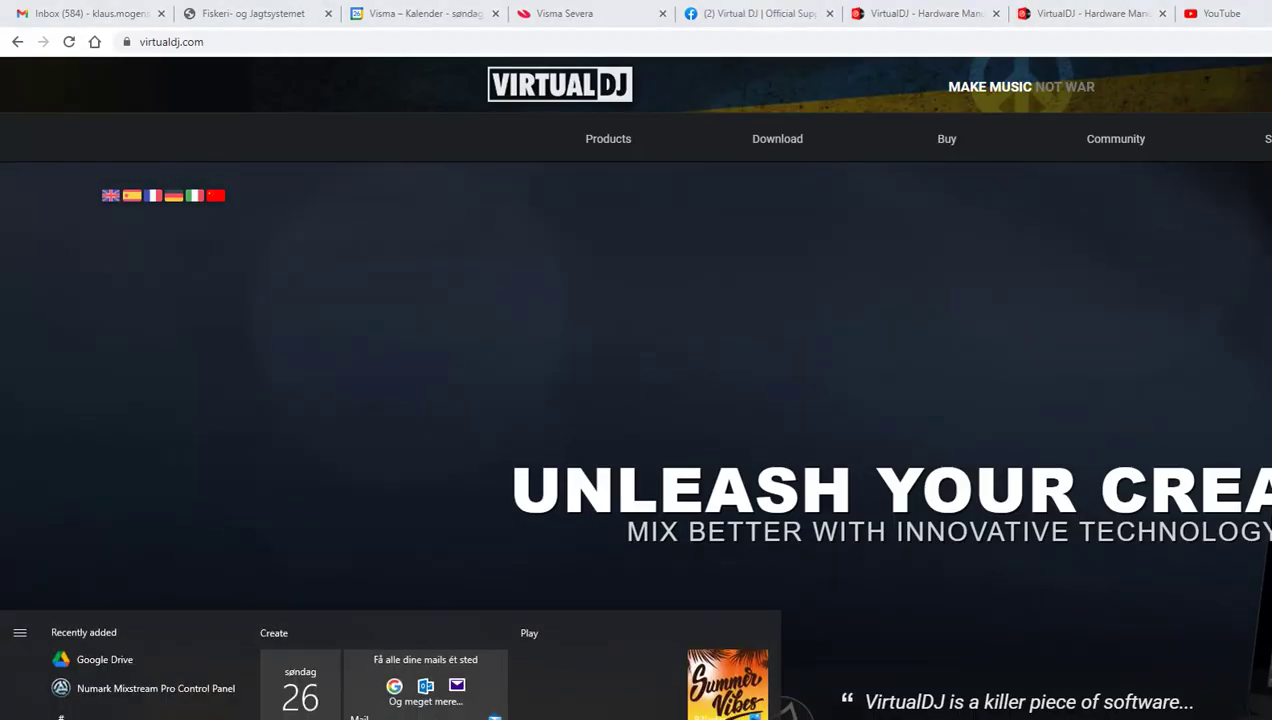
type("virtual")
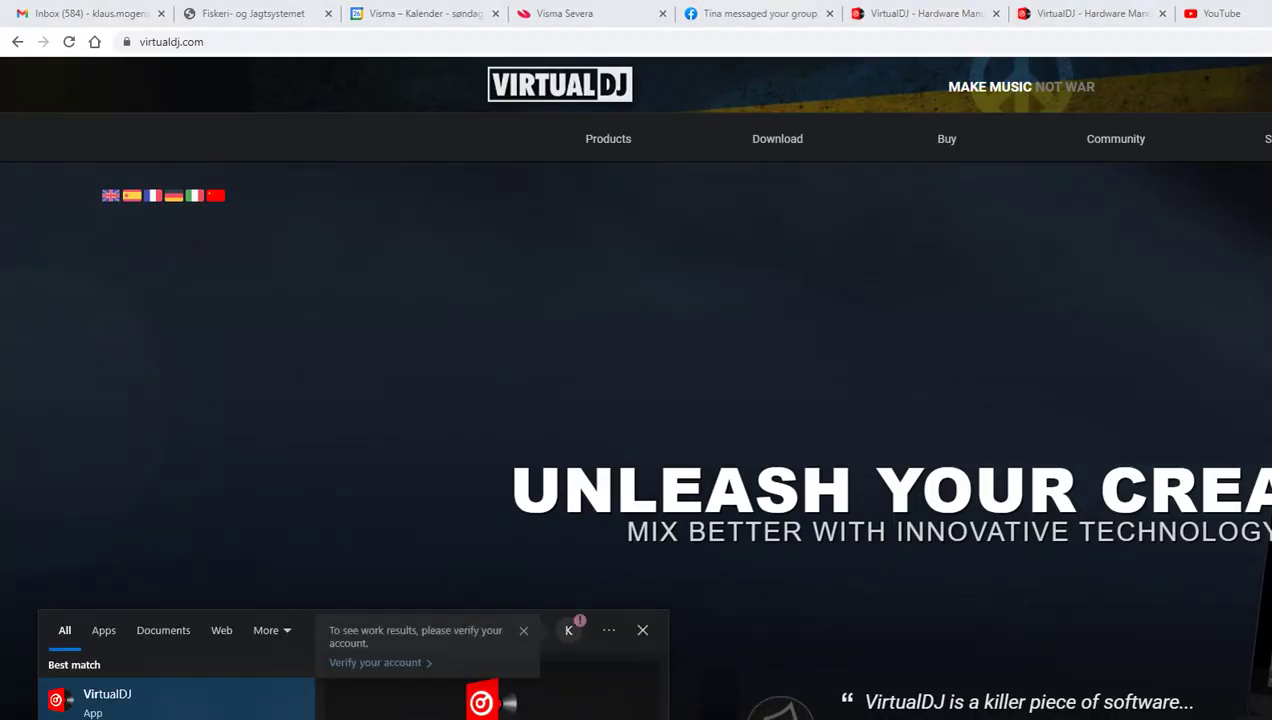
key("Return")
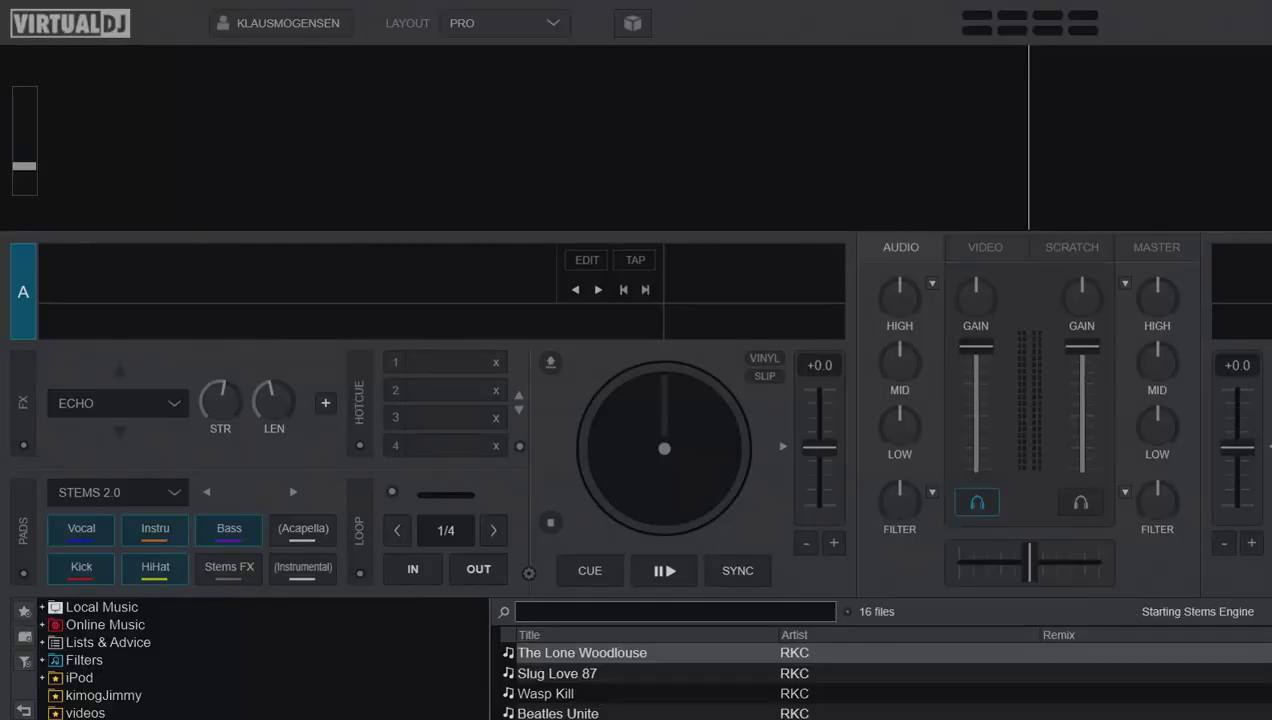
left_click_drag(1121, 292, 1002, 122)
left_click(1001, 490)
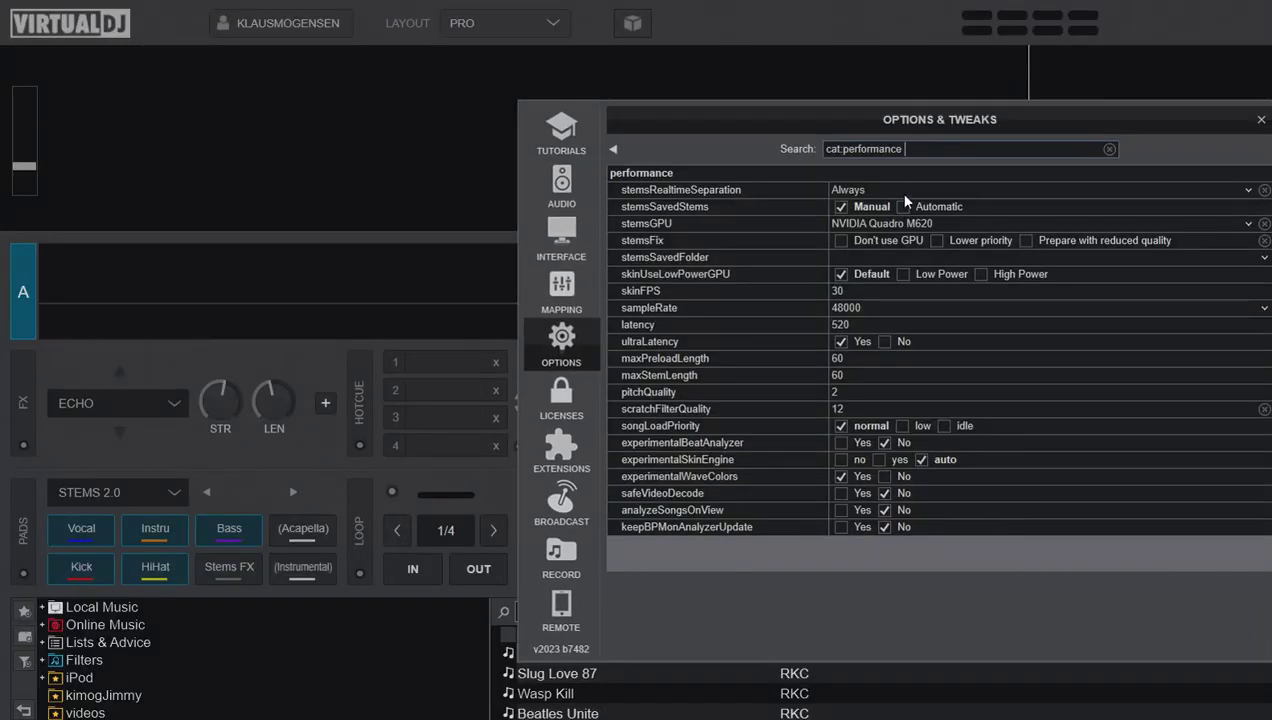
left_click(1260, 120)
Load The Lone Woodlouse on deck A, play it with the HiHat stem muted, then stop.
left_click_drag(560, 652, 630, 455)
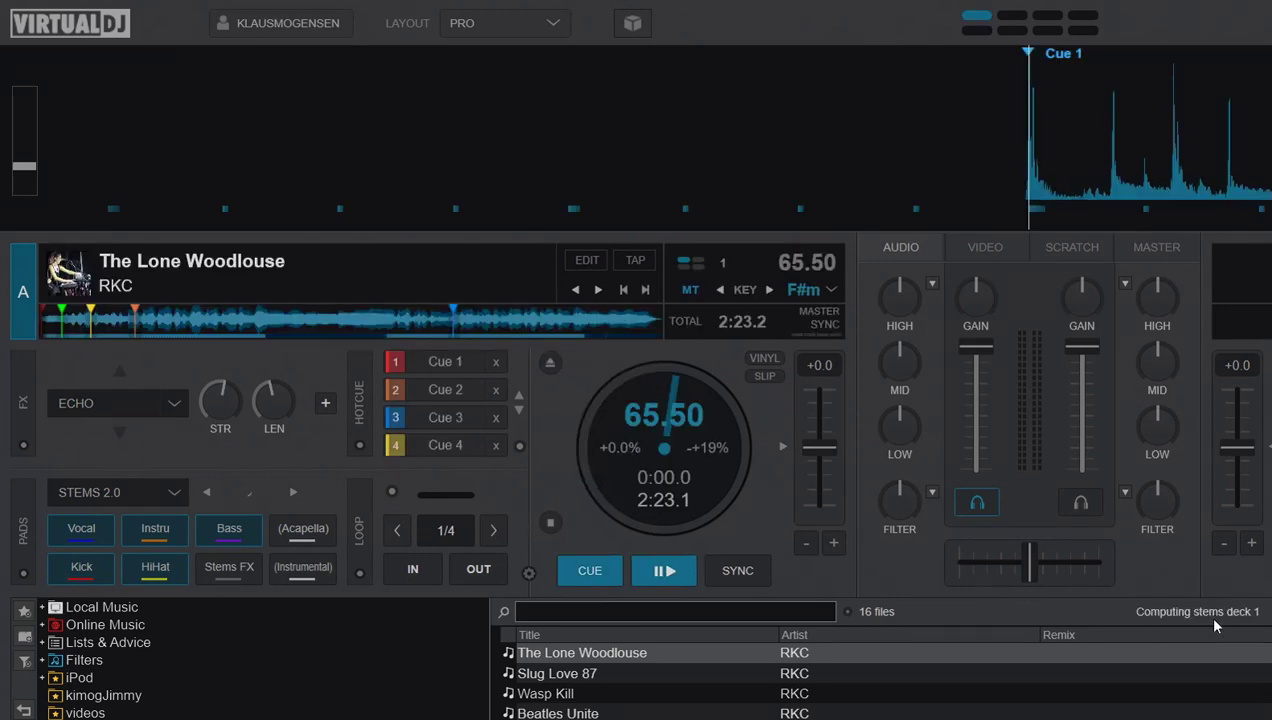
left_click(688, 573)
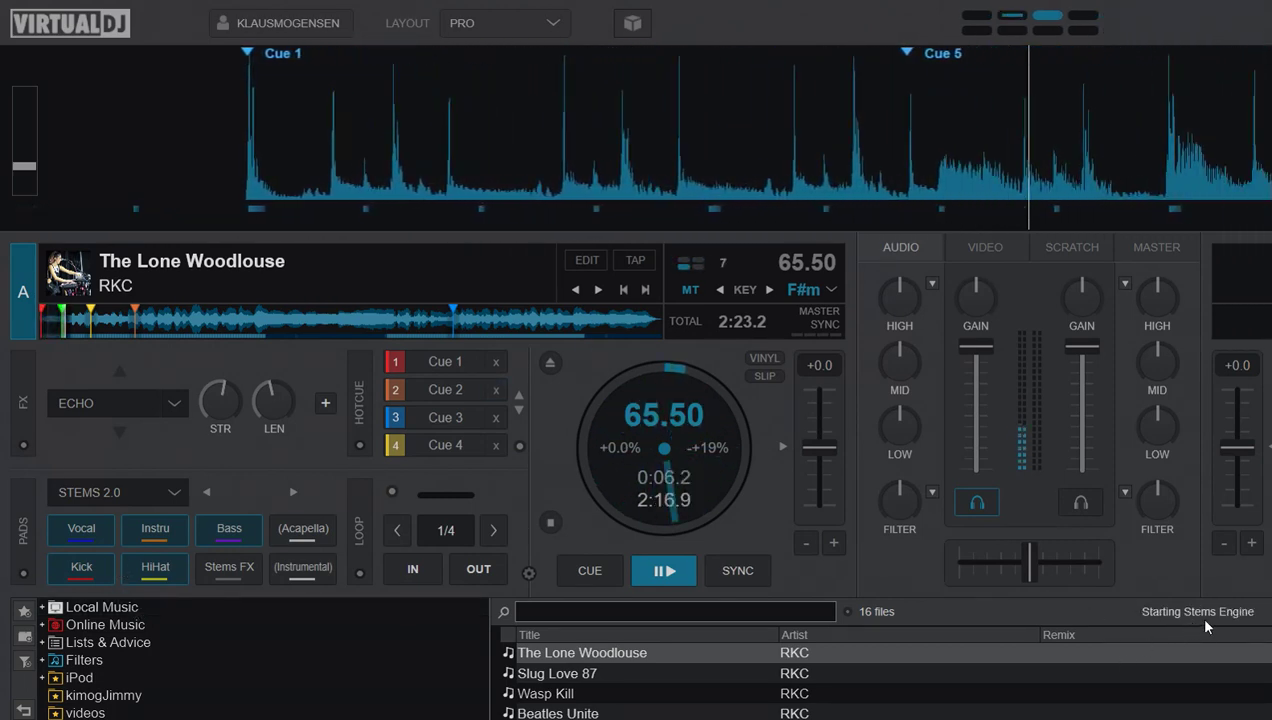
left_click(150, 566)
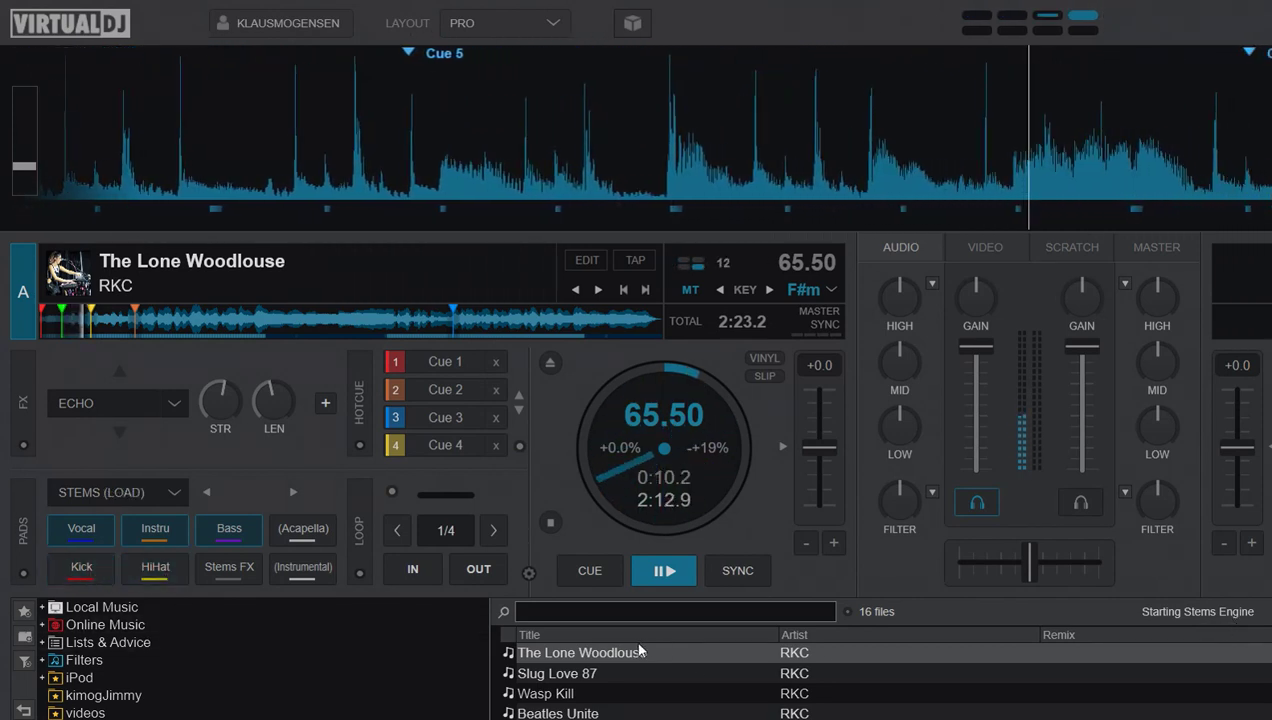
left_click(605, 577)
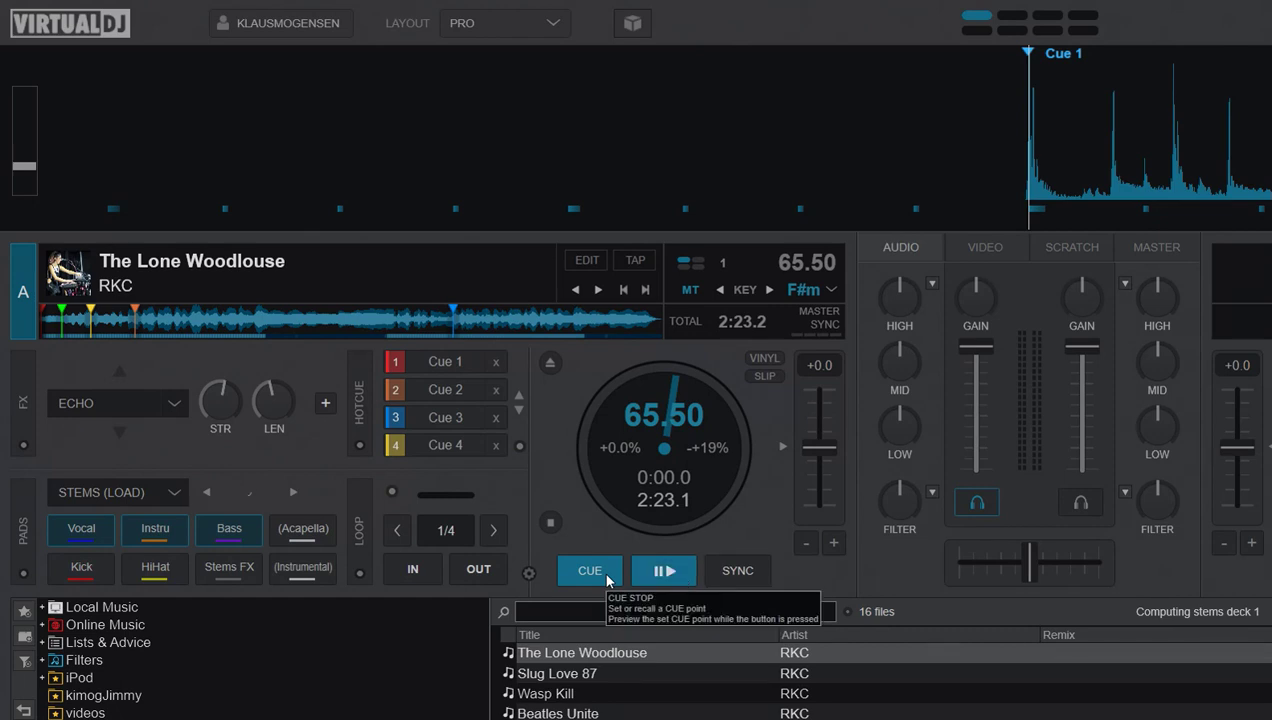
Toggle the Kick stem, replay the track, stop at Cue 1, and eject it from deck A.
left_click(106, 566)
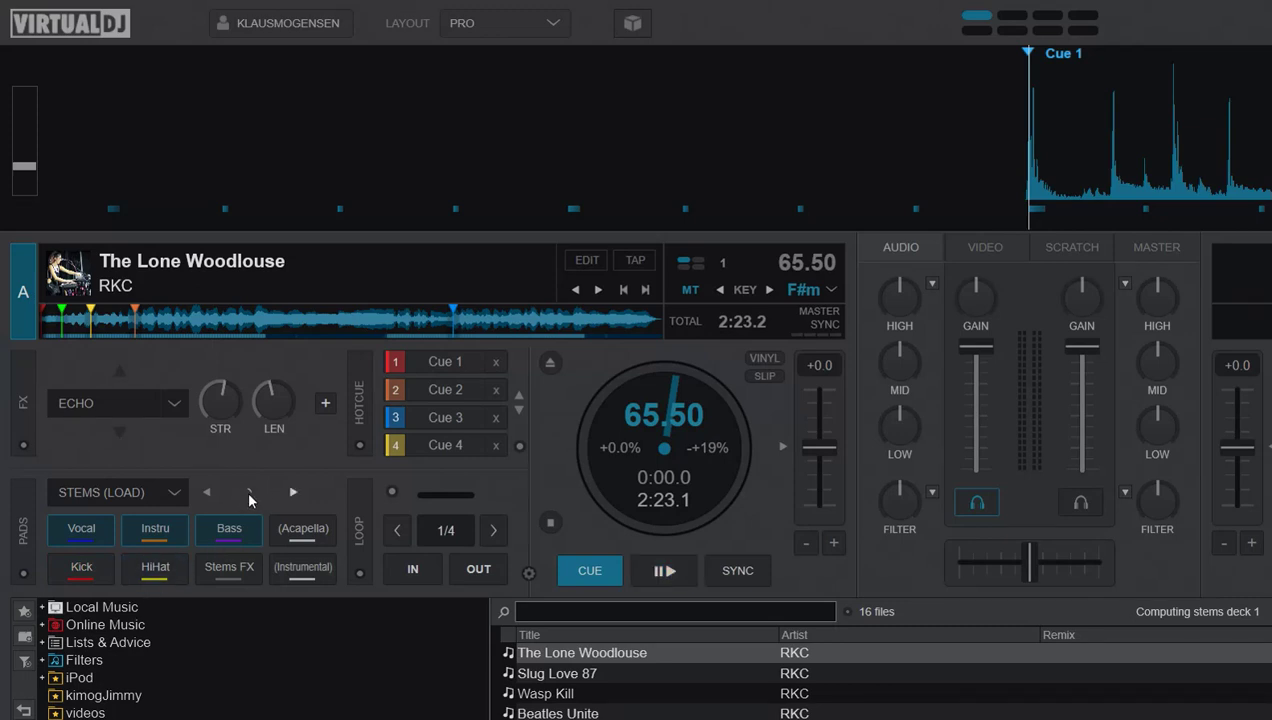
key("space")
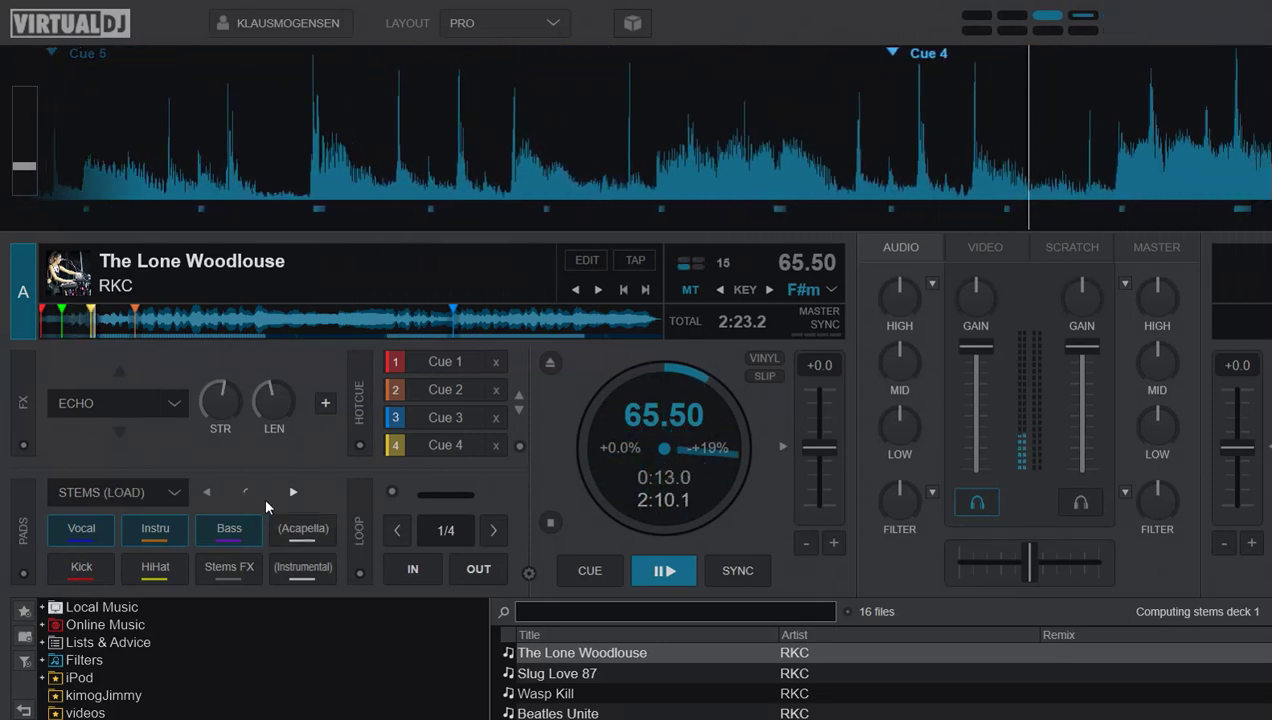
left_click(598, 569)
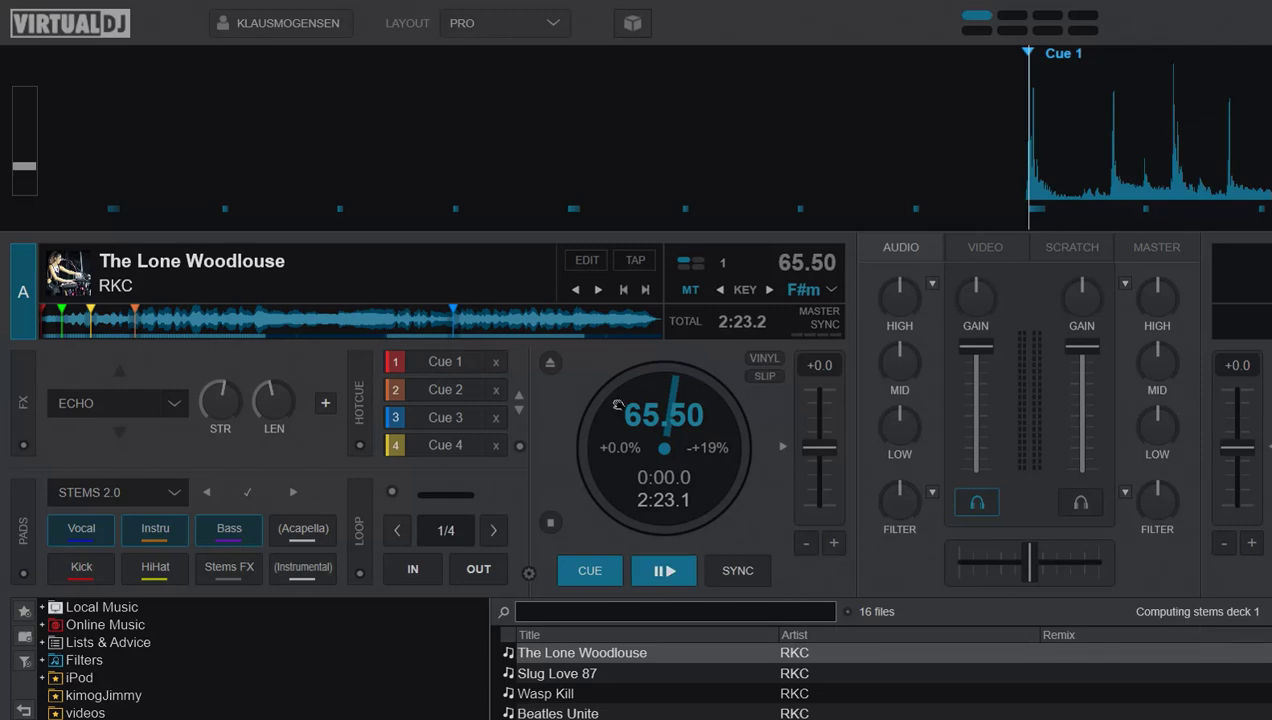
left_click(550, 362)
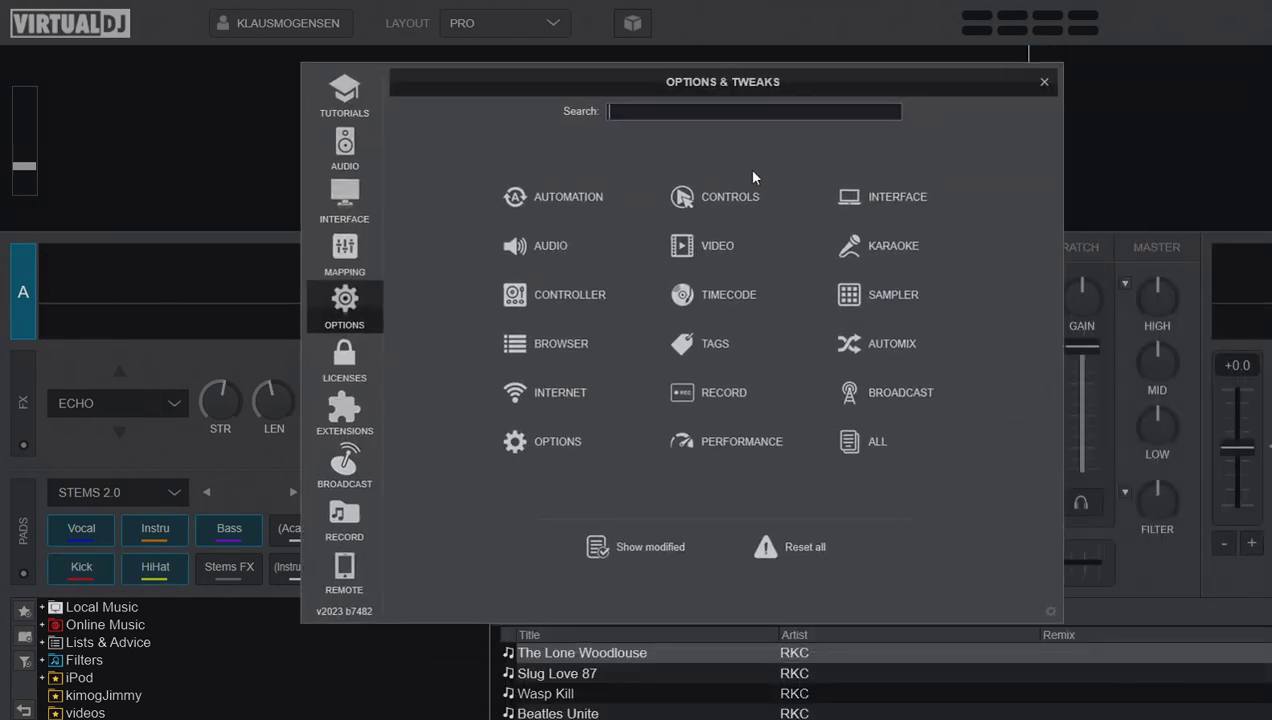
Switch the stems GPU to Intel(R) HD Graphics P630 and clear Don't use GPU.
left_click(766, 444)
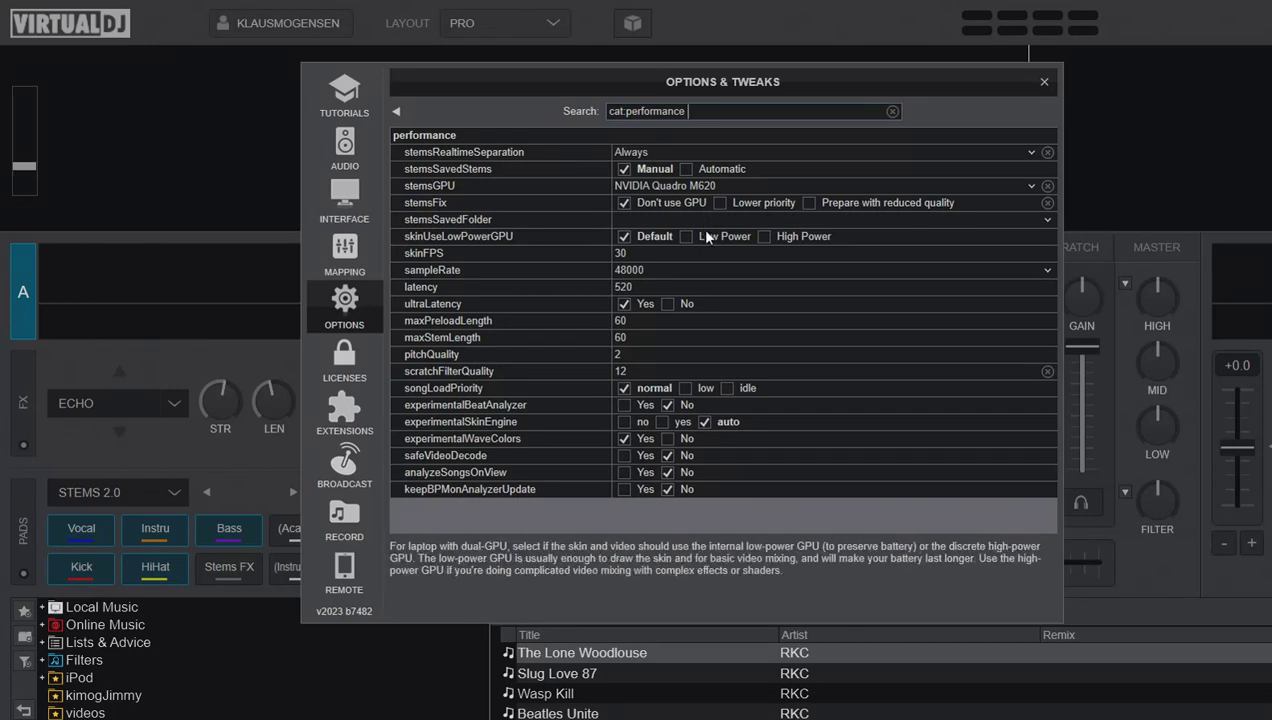
left_click(1031, 186)
left_click(802, 212)
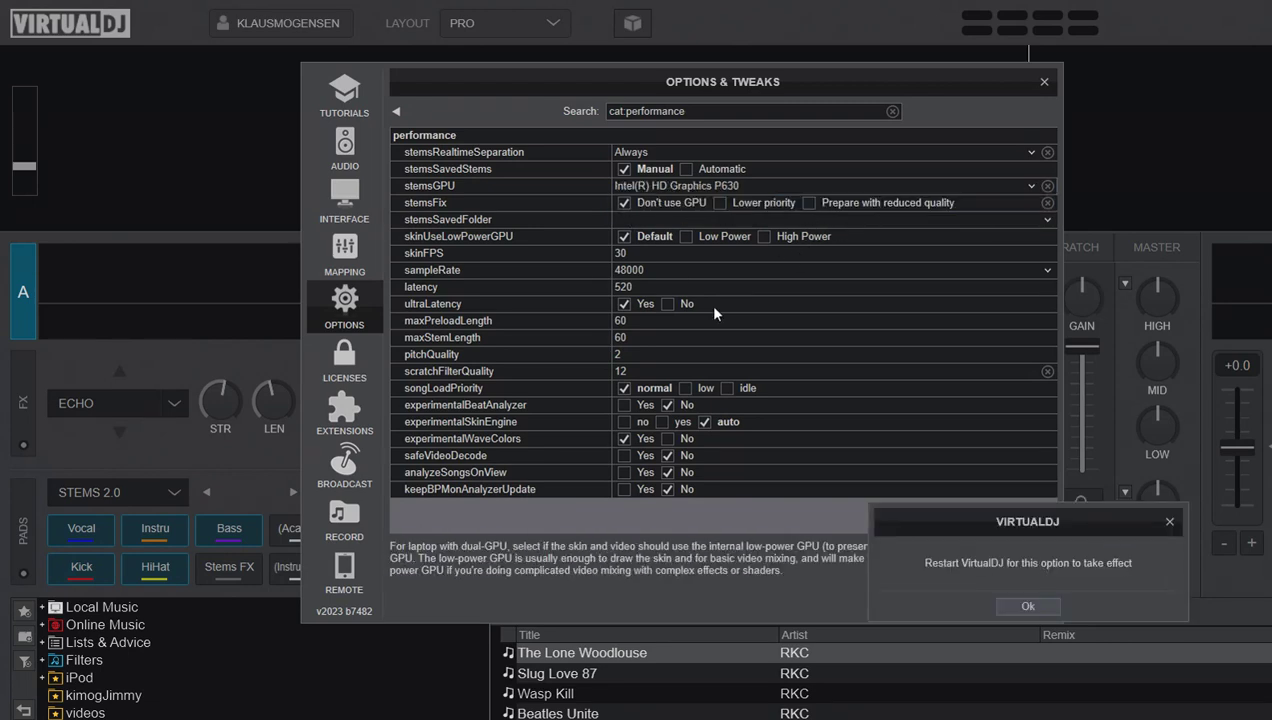
left_click(1017, 604)
left_click(624, 202)
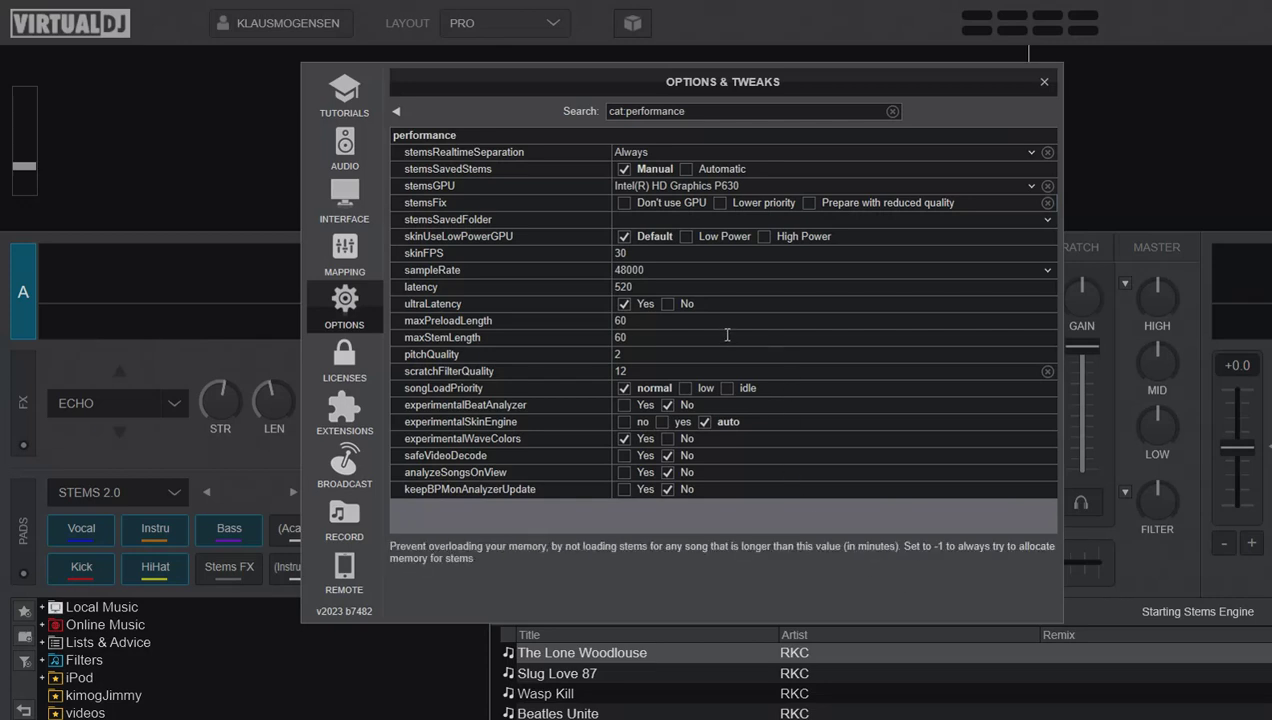
Relaunch VirtualDJ and review the Performance options before closing them.
left_click(1046, 86)
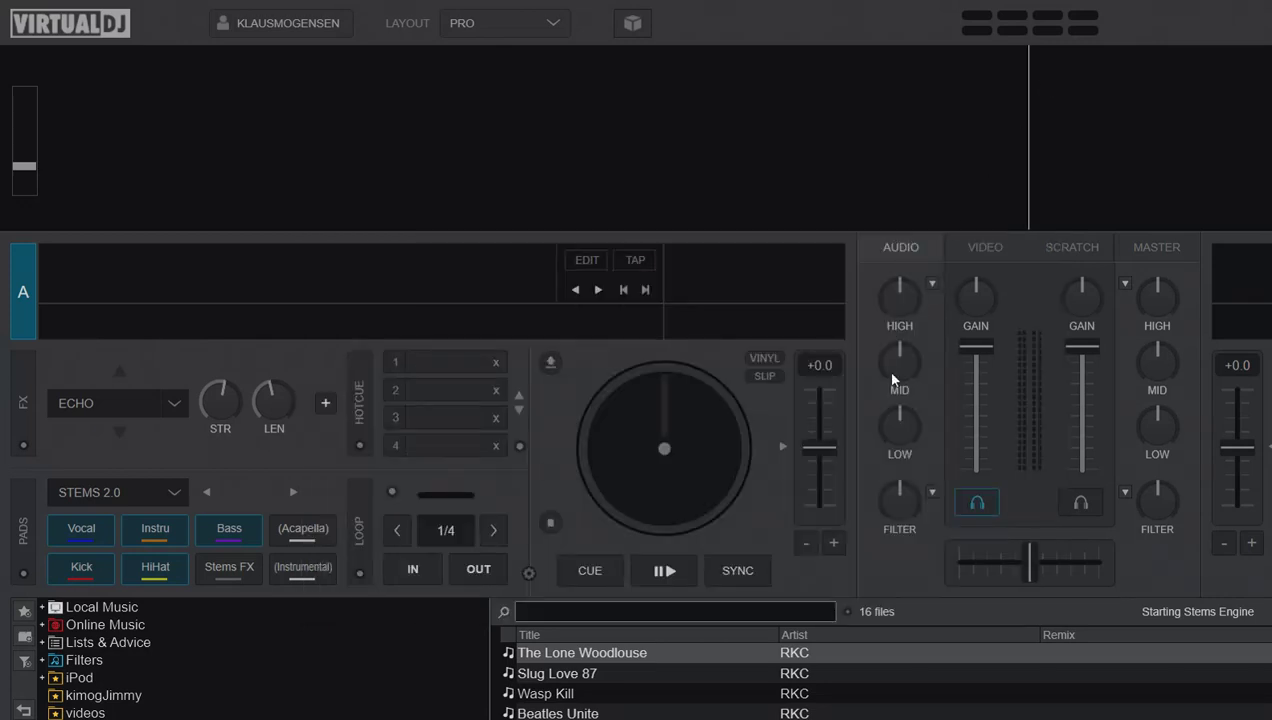
key("alt+Tab")
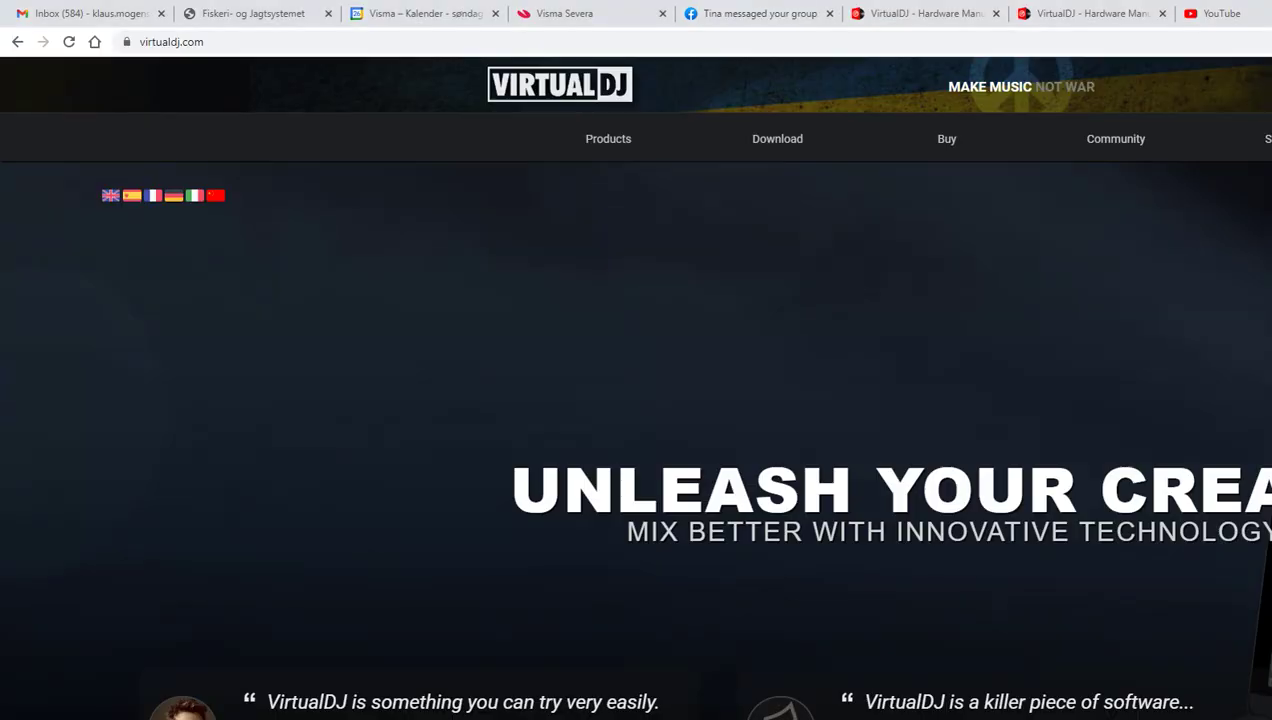
key("super")
type("virtual")
key("Return")
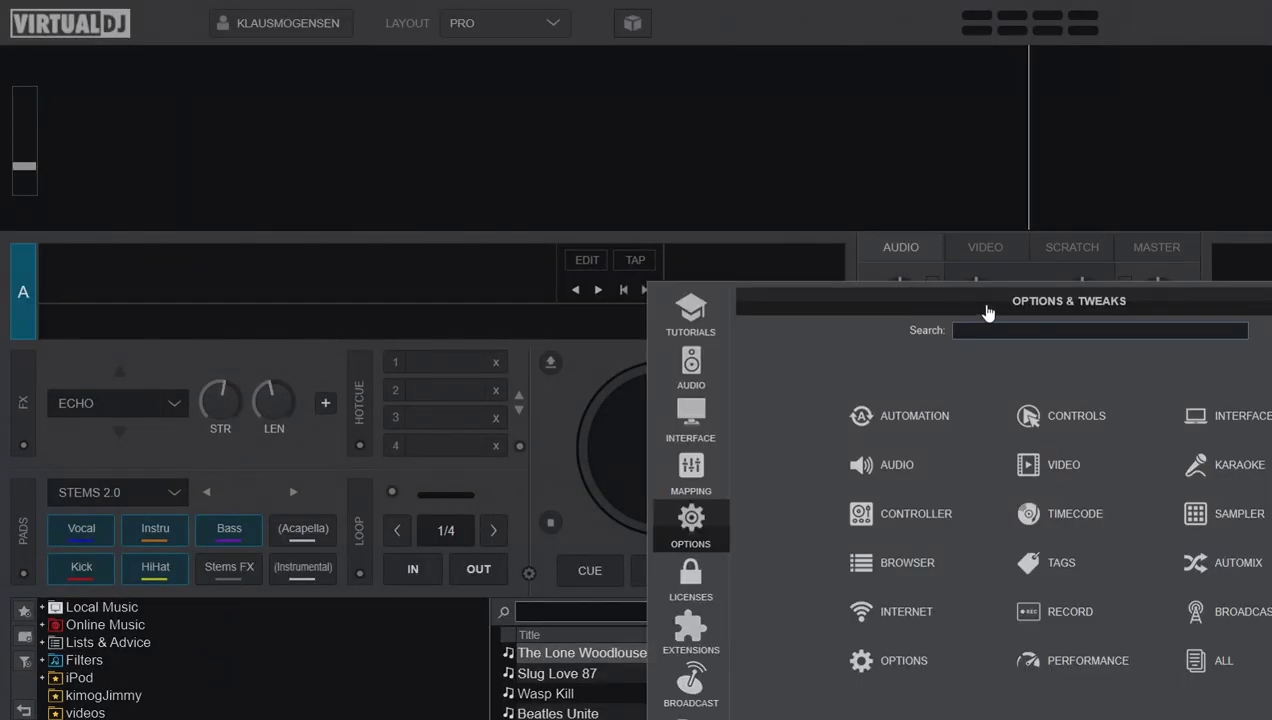
left_click_drag(985, 304, 602, 106)
left_click(667, 470)
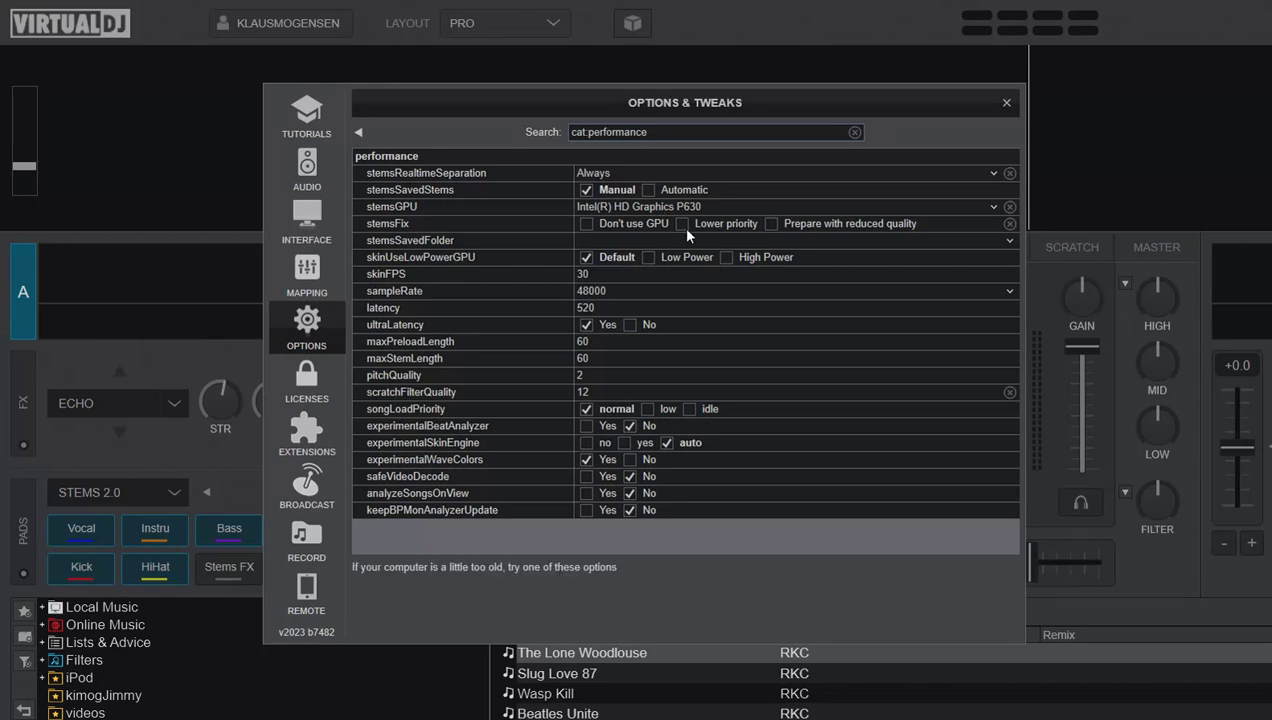
left_click(1006, 102)
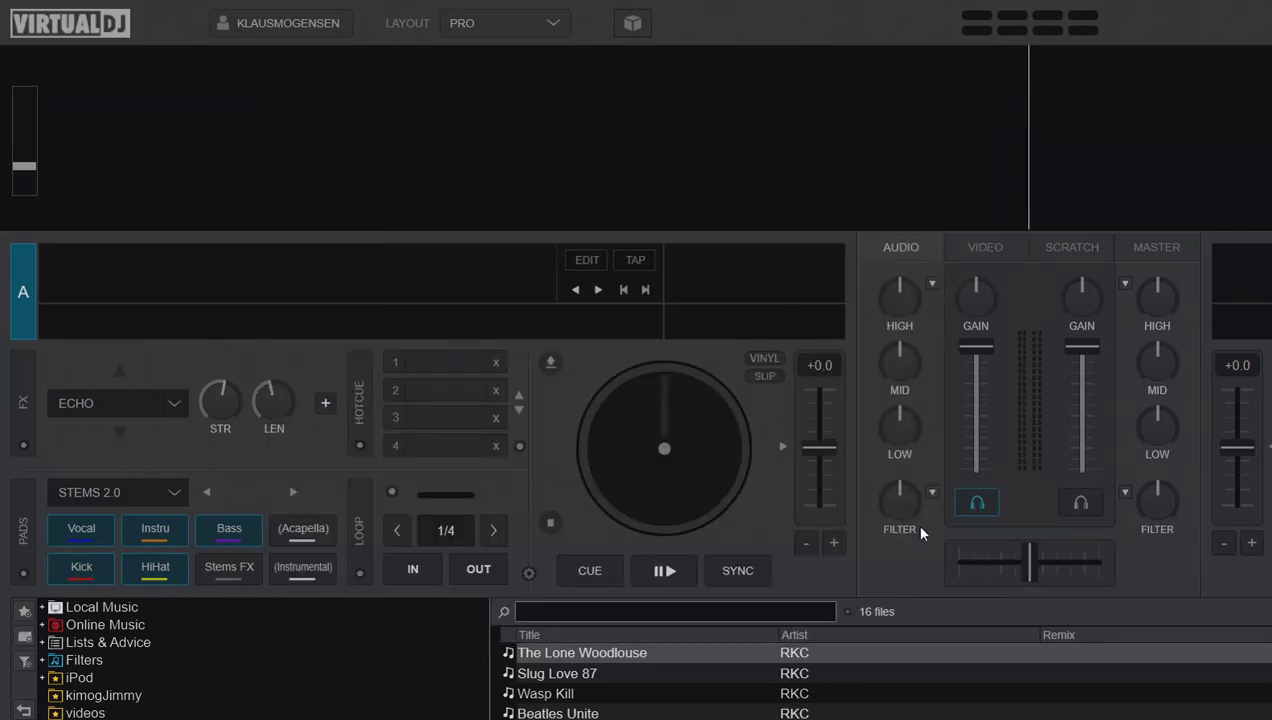
Load The Lone Woodlouse on deck A, play with HiHat and Kick muted, then stop at Cue 1.
double_click(540, 653)
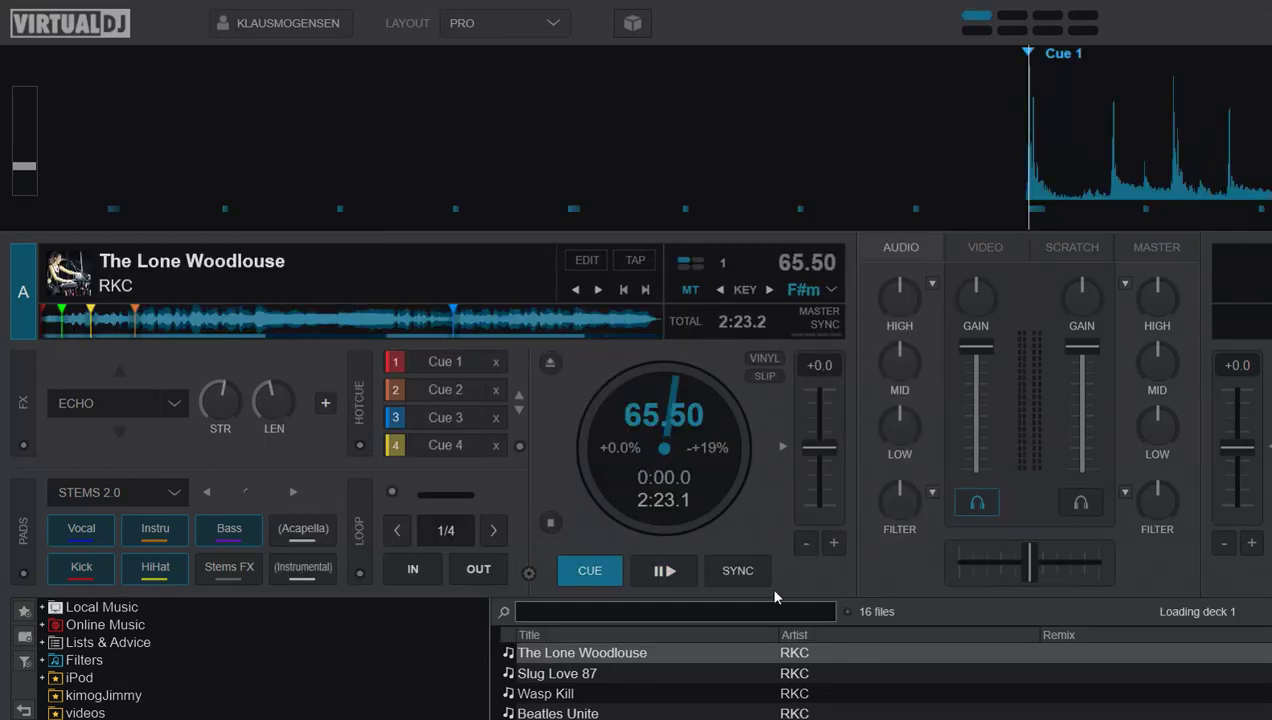
left_click(679, 576)
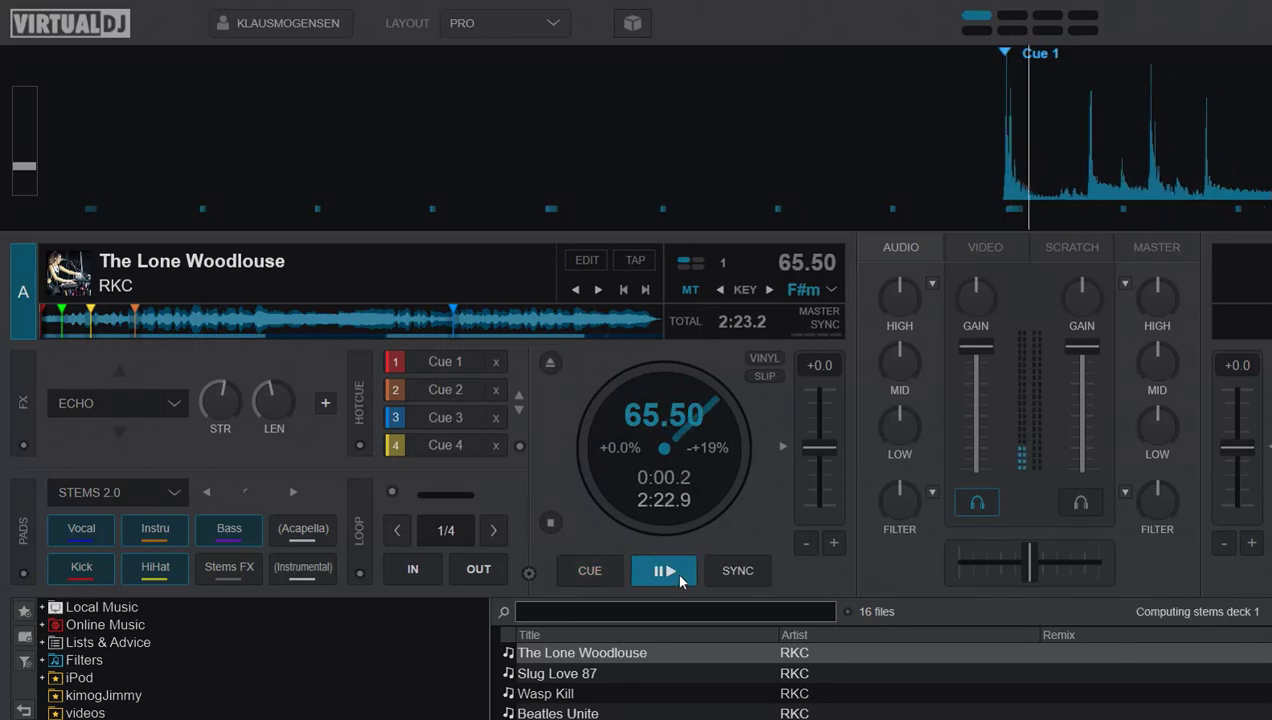
left_click(170, 572)
left_click(98, 568)
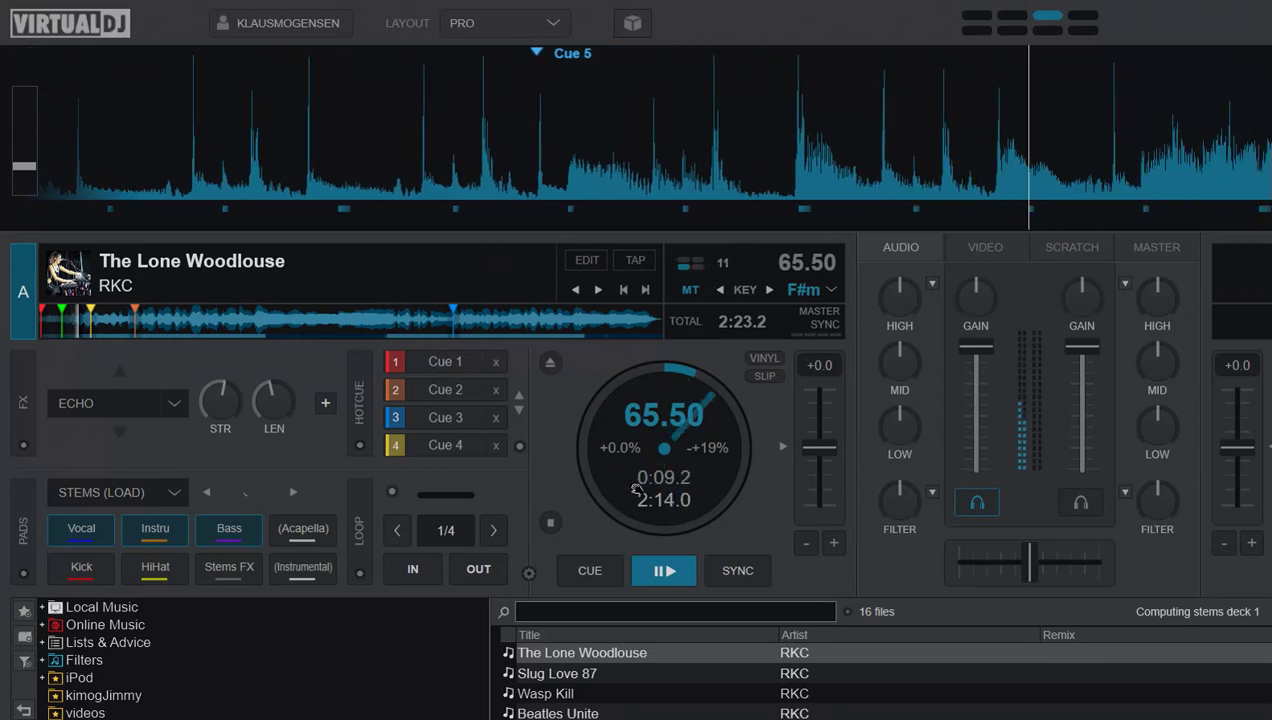
left_click(590, 568)
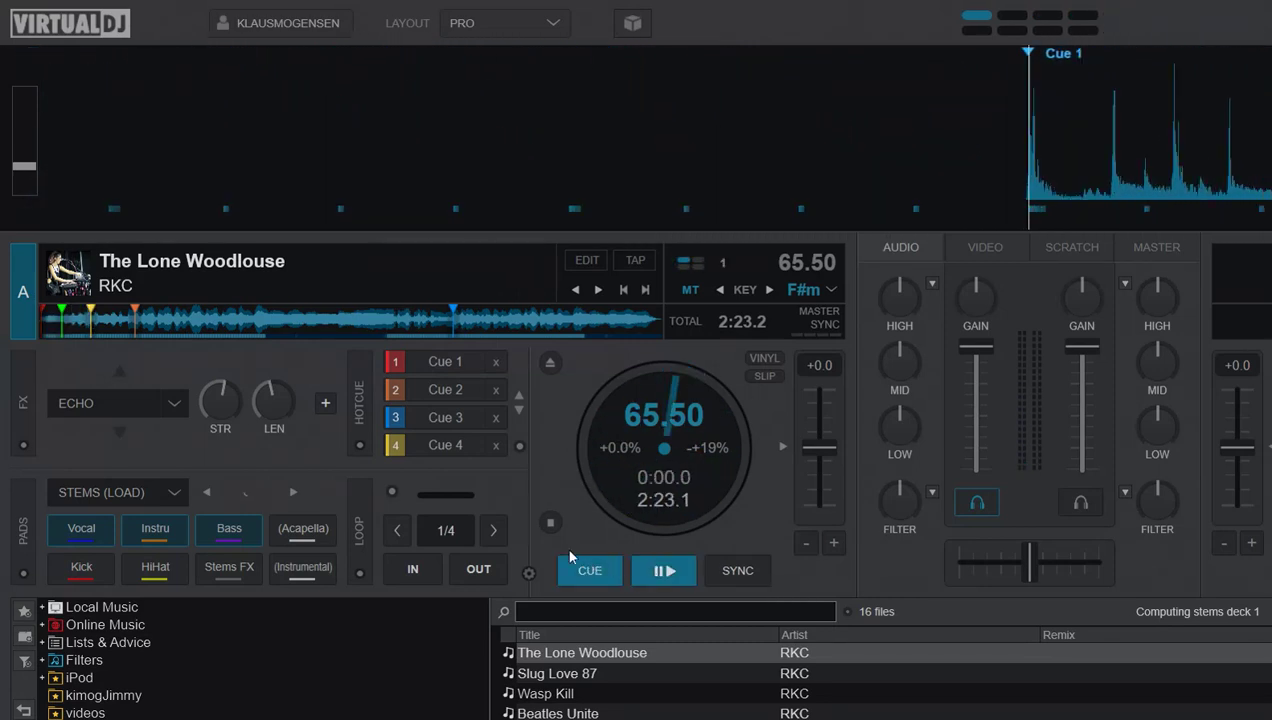
In the Performance options, reset the stems GPU to Automatic.
left_click(529, 573)
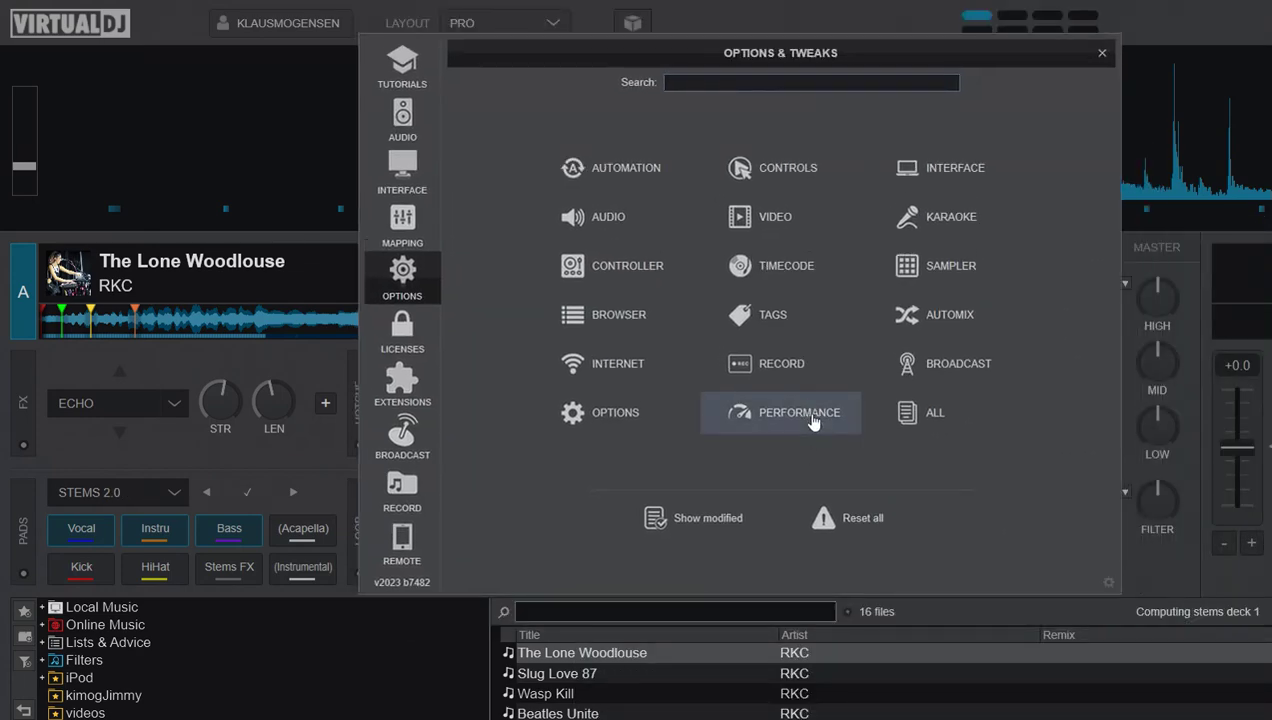
left_click(810, 416)
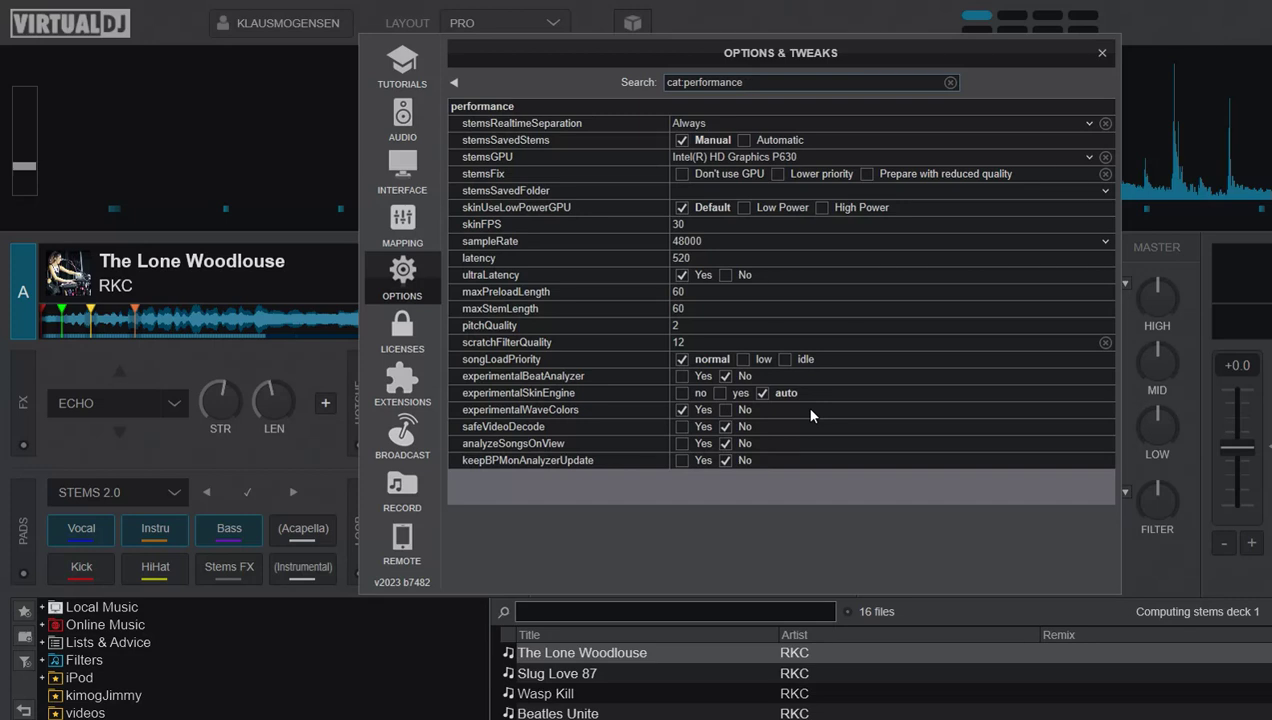
left_click(1104, 157)
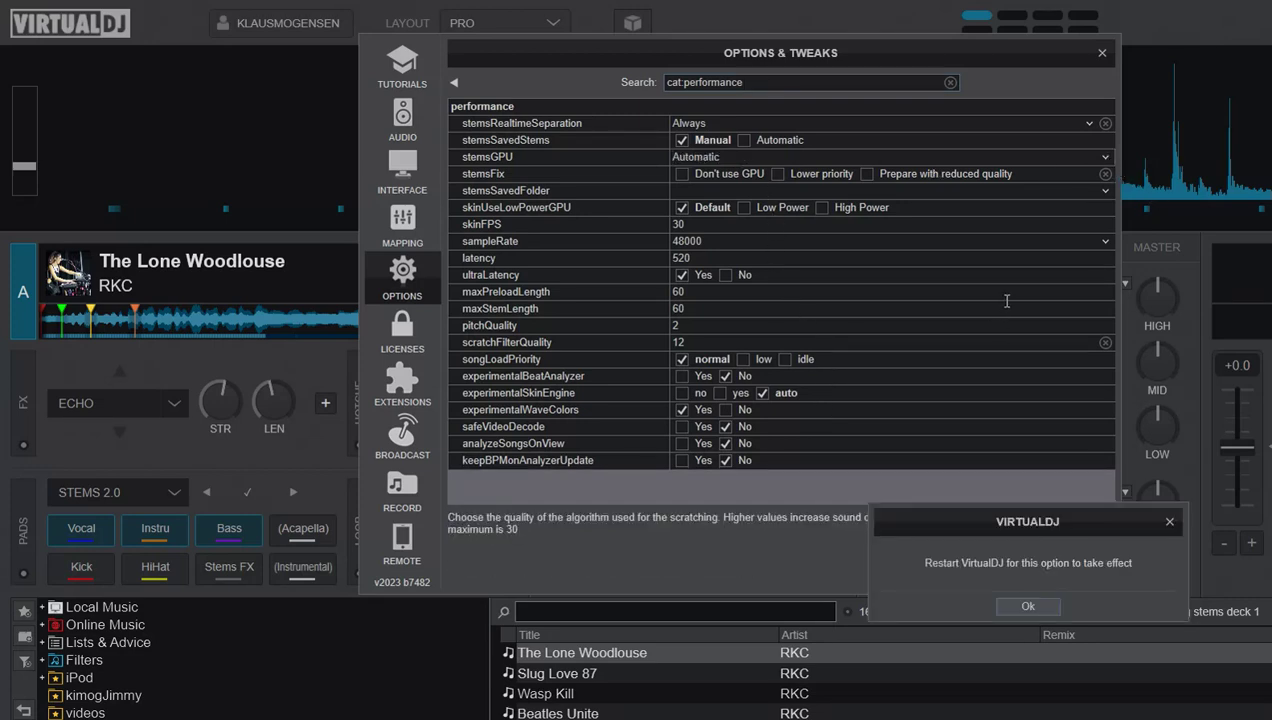
left_click(1033, 604)
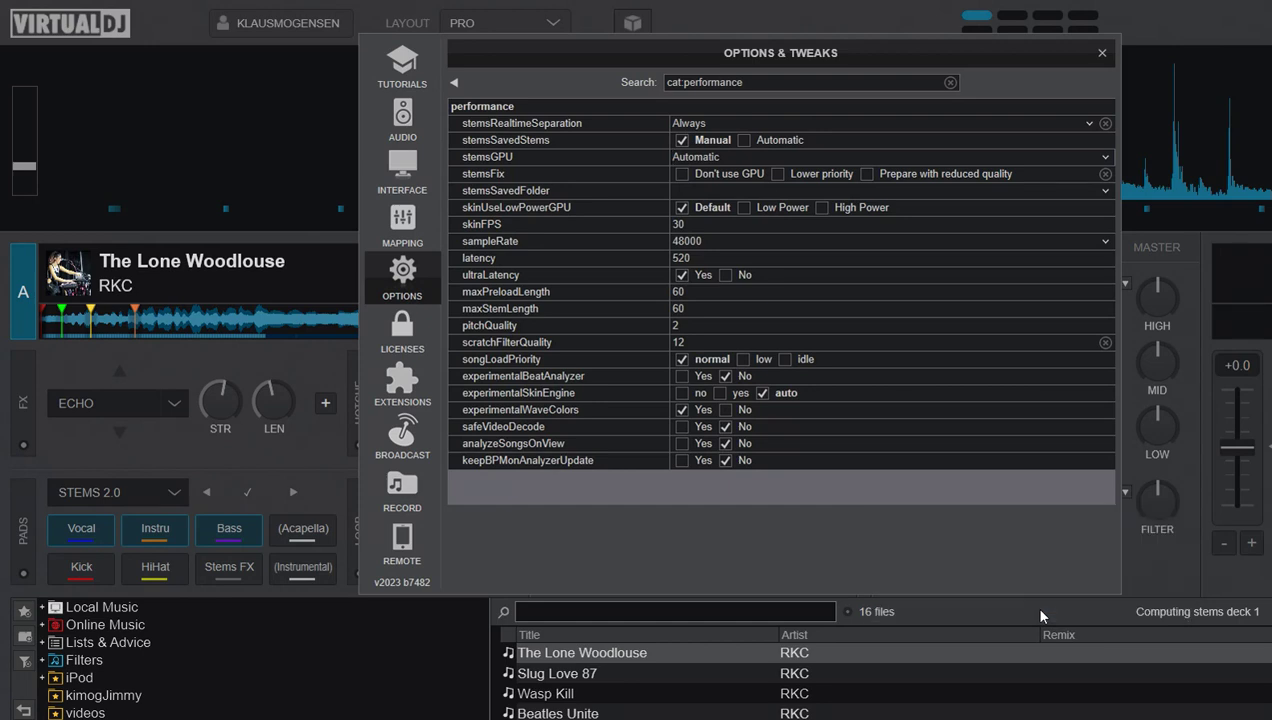
Set realtime stem separation to Reduced quality, check Don't use GPU, and keep the stems GPU on Automatic.
left_click(1089, 125)
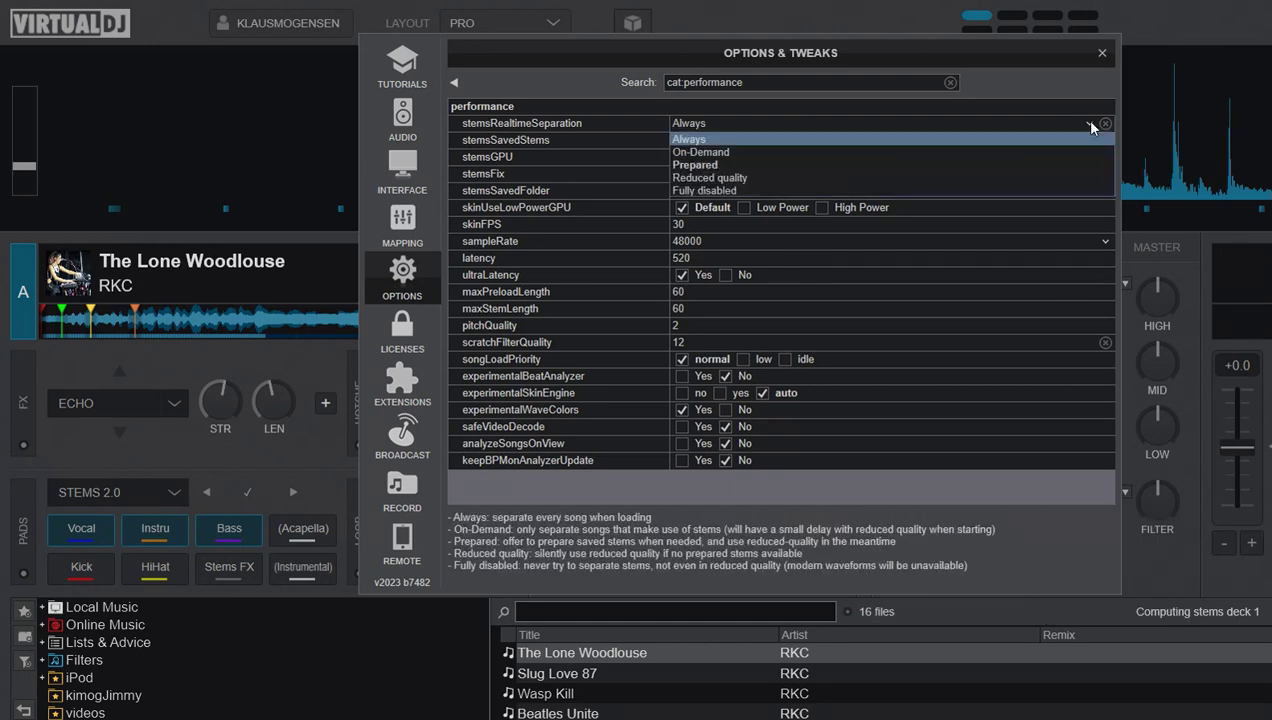
left_click(1058, 179)
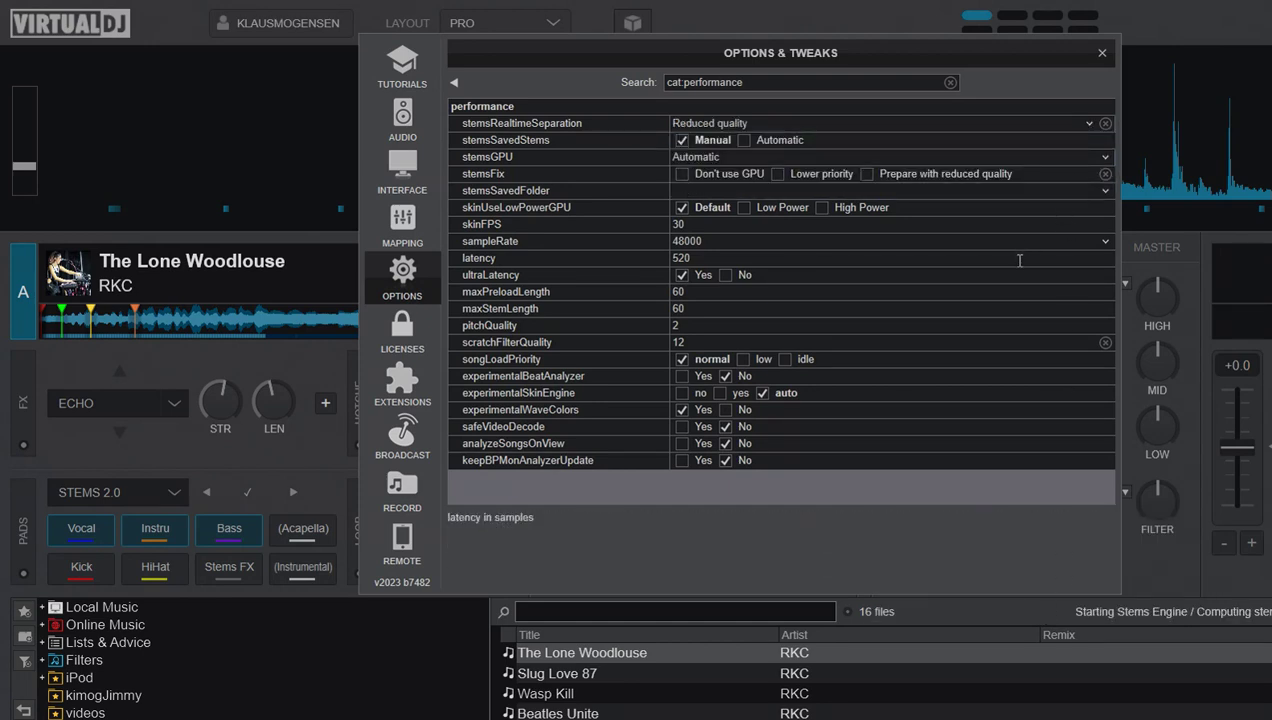
left_click(681, 174)
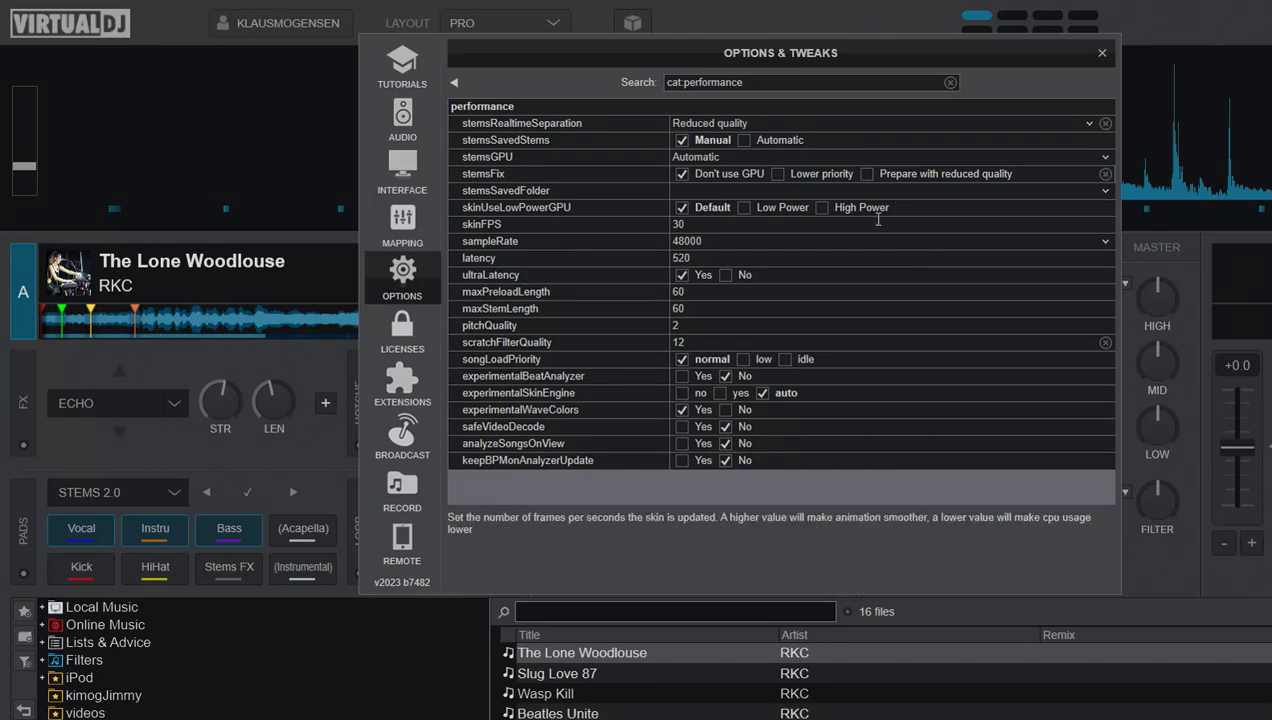
left_click(1105, 158)
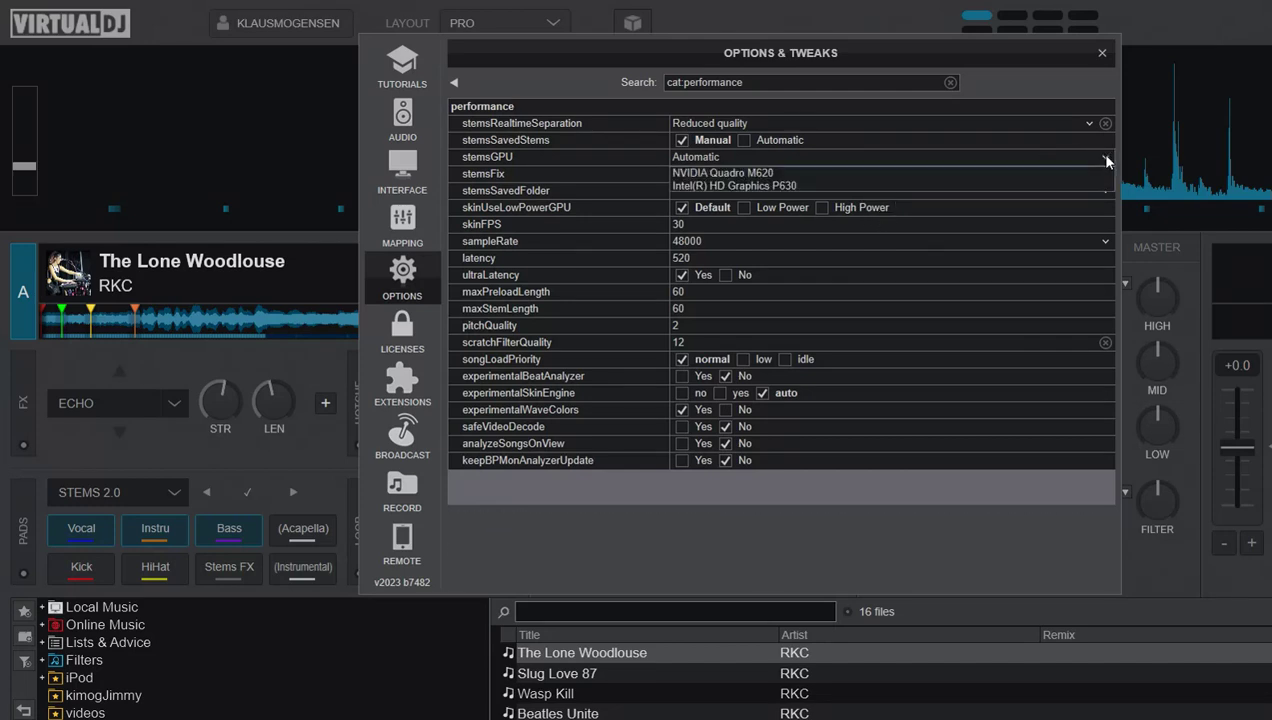
left_click(1105, 158)
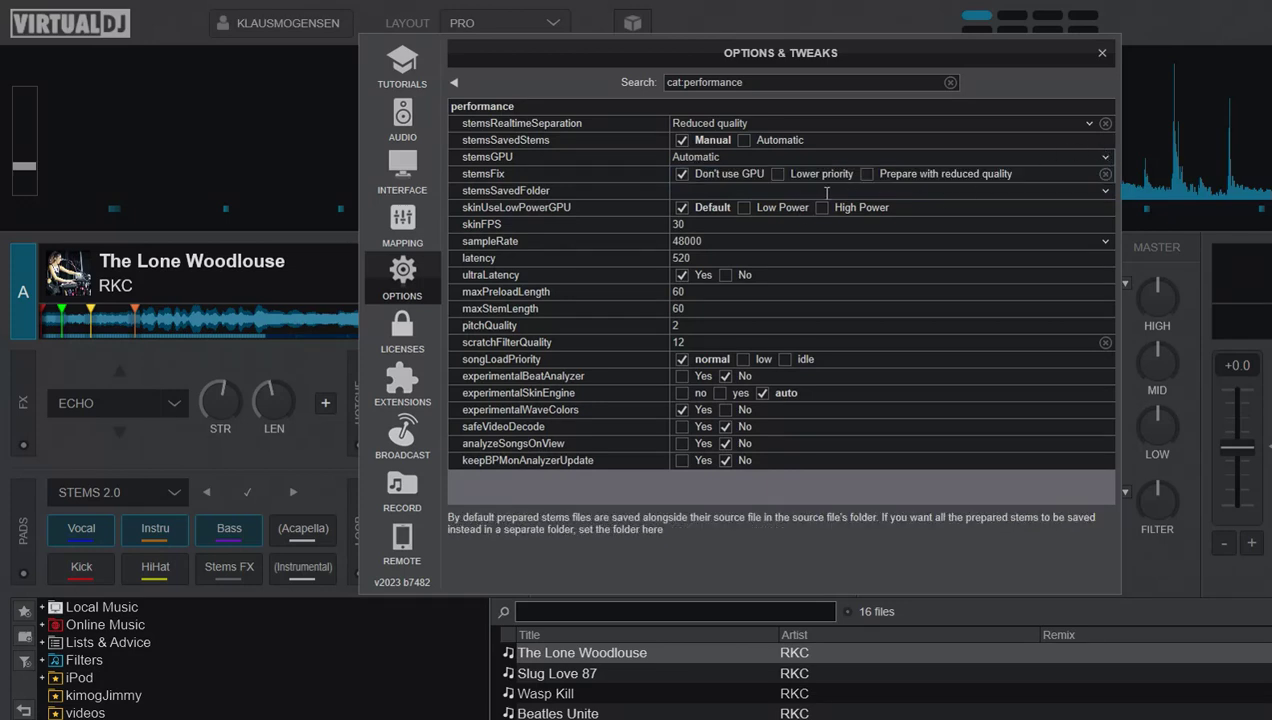